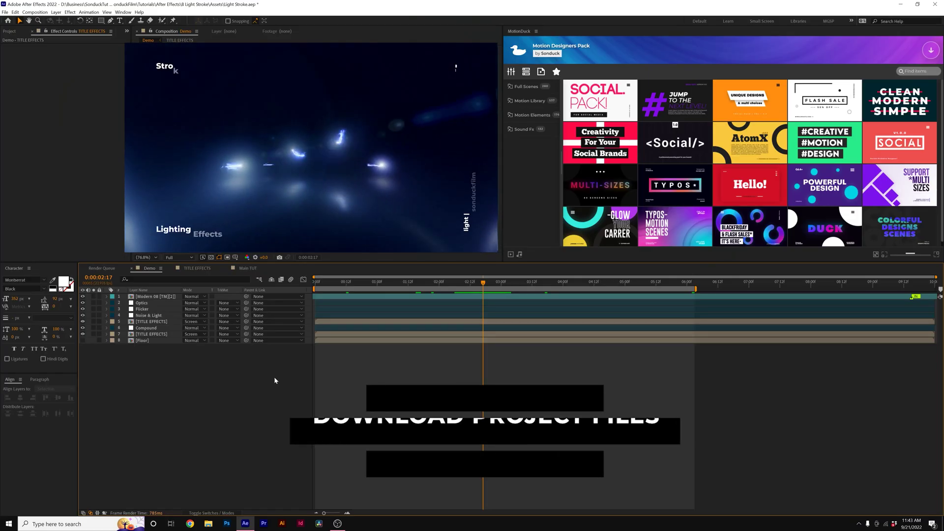
Switch from the Demo comp to the Main TUT composition with the white LIGHT text.
click(248, 268)
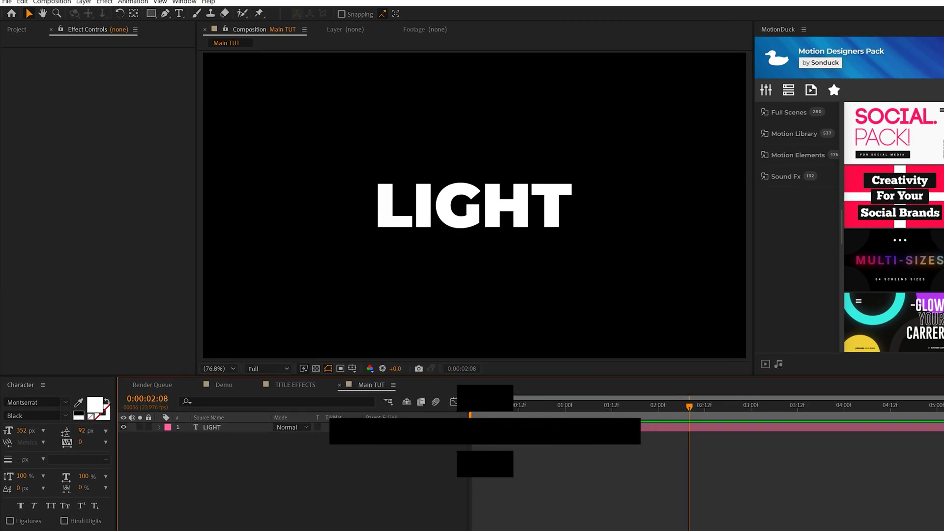
Create masks from the LIGHT text layer, producing a LIGHT Outlines layer of letter masks.
click(220, 430)
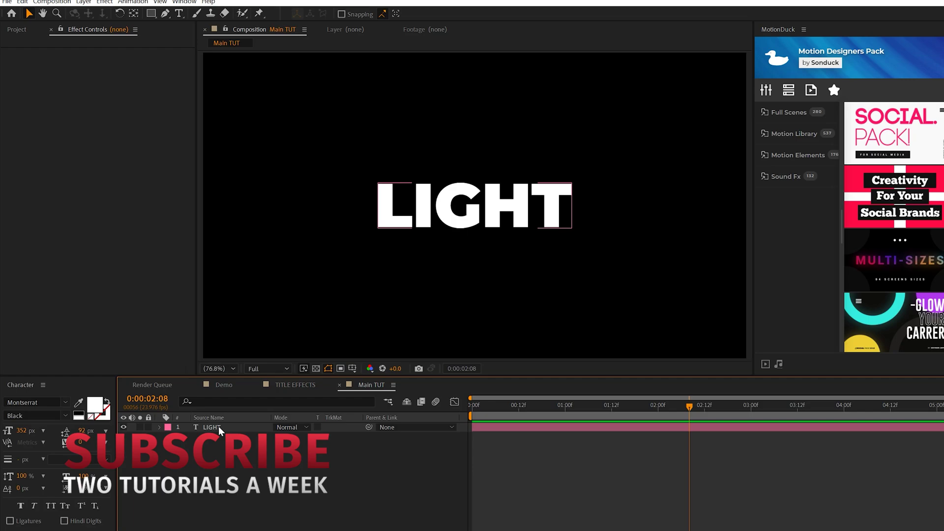
click(220, 429)
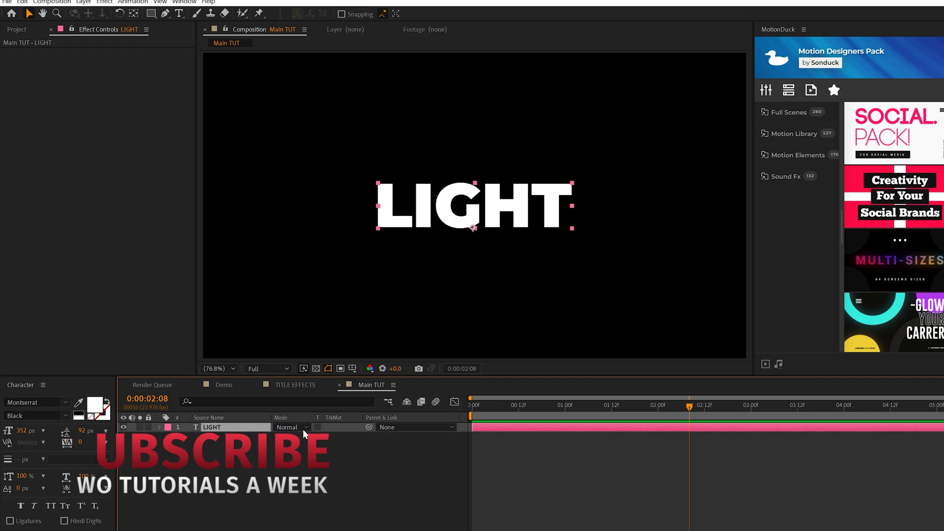
right_click(235, 431)
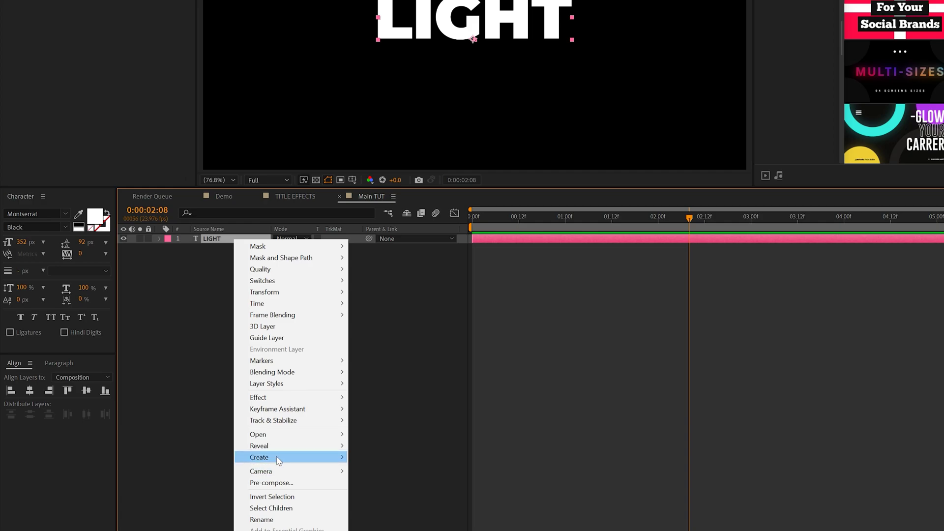
mouse_move(278, 462)
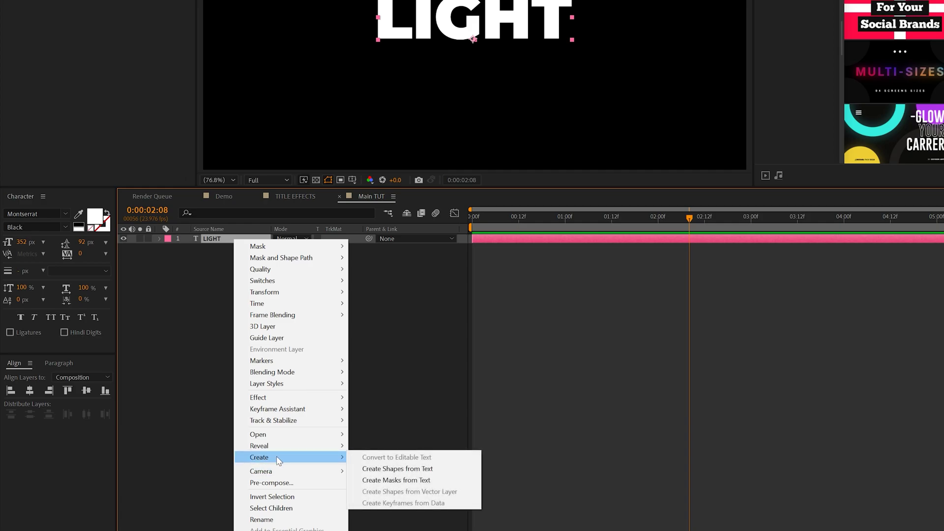
click(422, 481)
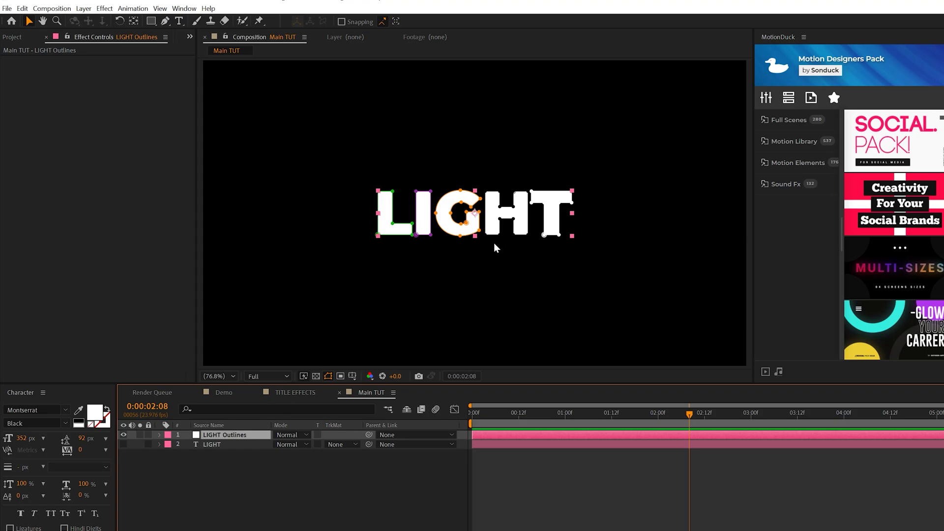
Add a Stroke effect to the outlines layer with All Masks on and Paint Style On Transparent.
click(105, 9)
mouse_move(135, 160)
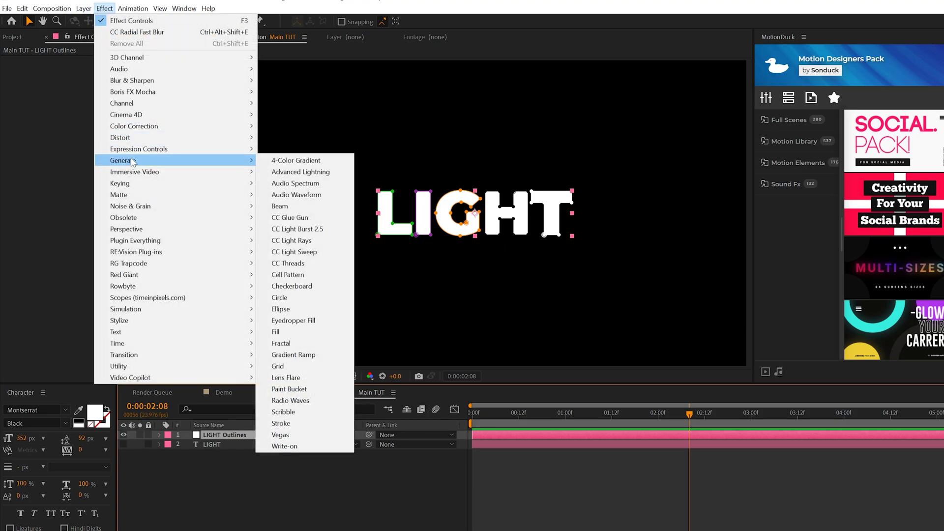
click(281, 424)
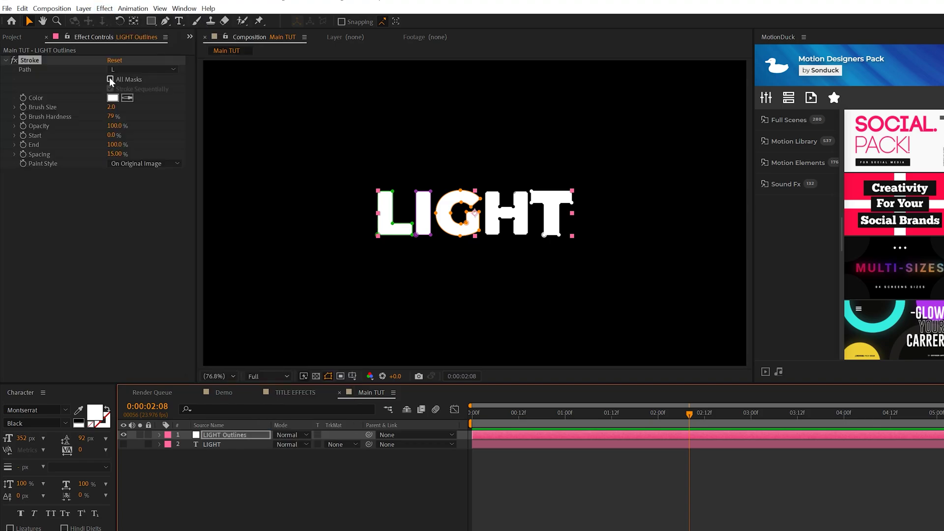
click(109, 79)
click(110, 88)
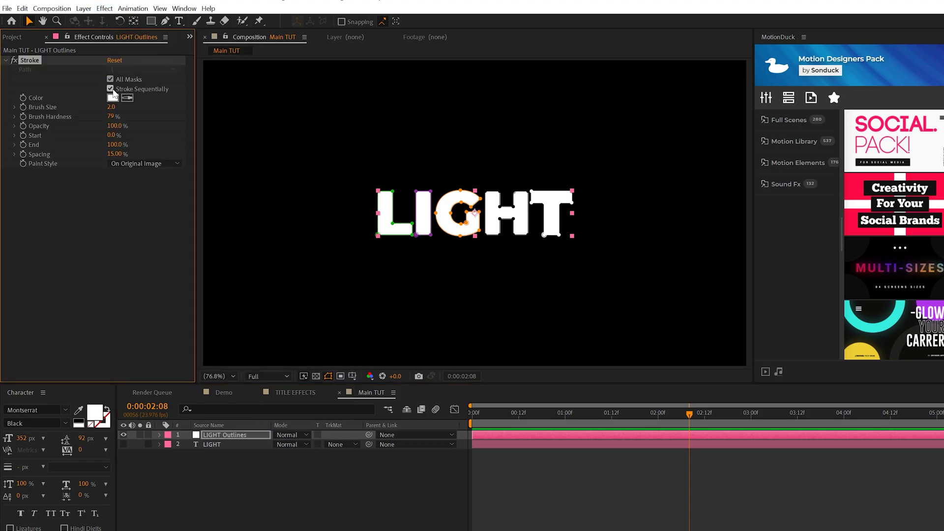
click(111, 89)
click(142, 163)
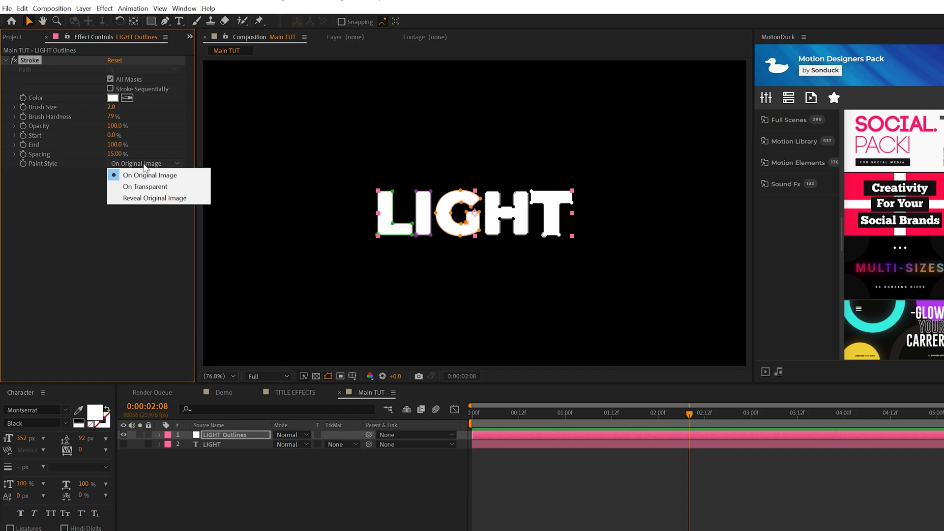
click(170, 189)
Keyframe Stroke End from 0% at 0s to 100% at 3s, end the work area there, and preview.
key(Home)
key(/)
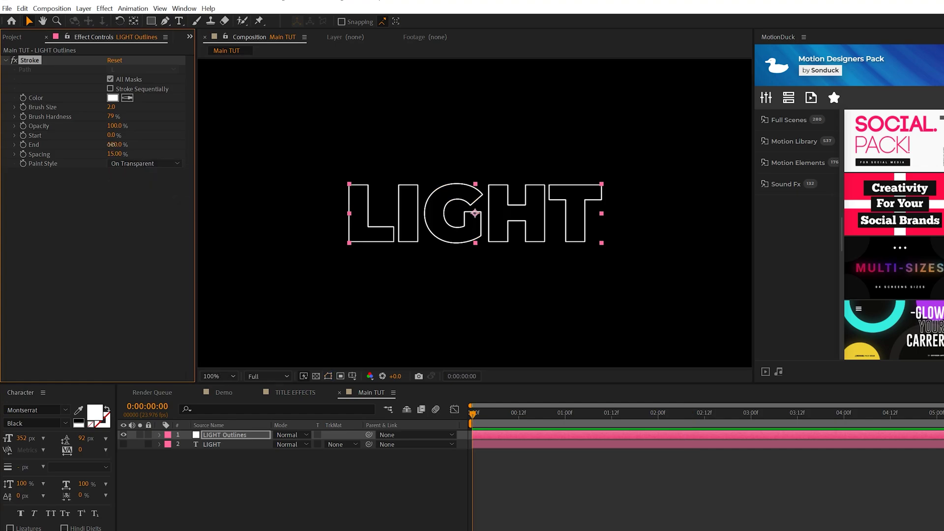
drag(111, 144, 60, 145)
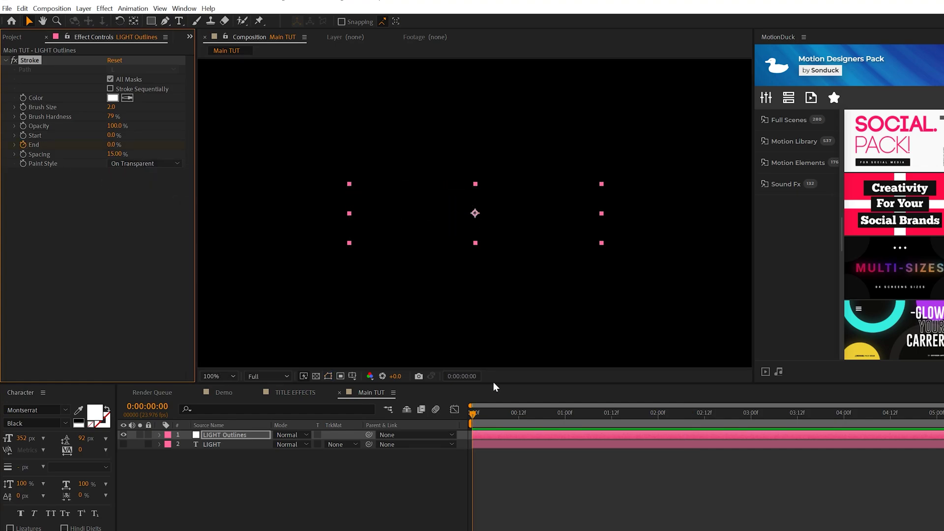
drag(487, 413, 752, 422)
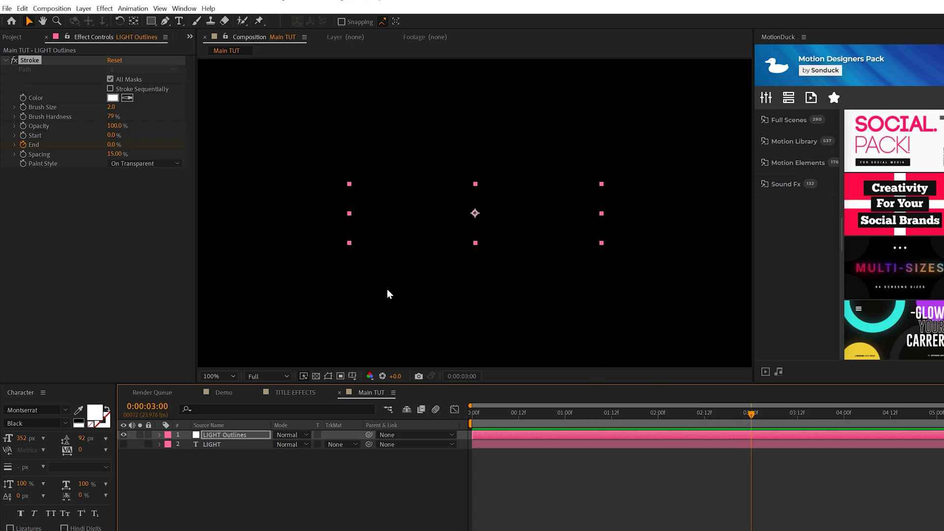
drag(111, 144, 229, 146)
click(294, 299)
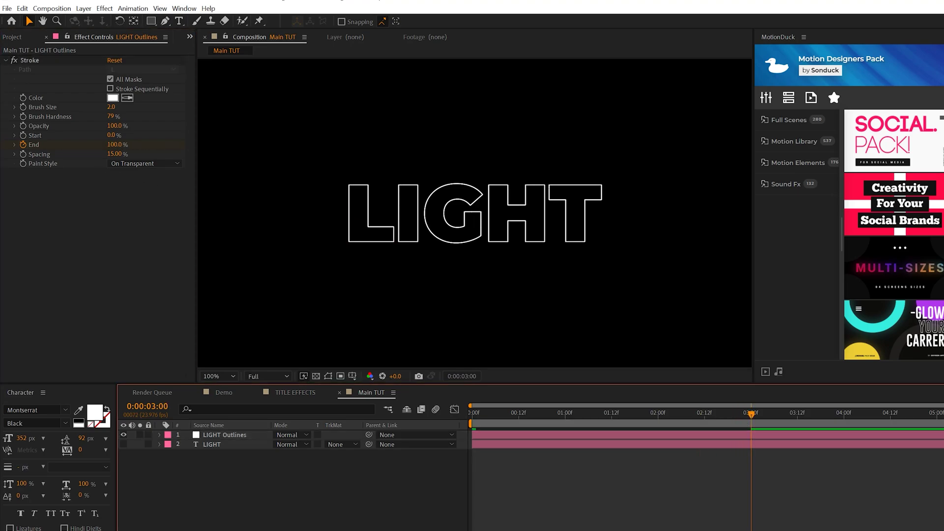
key(n)
key(space)
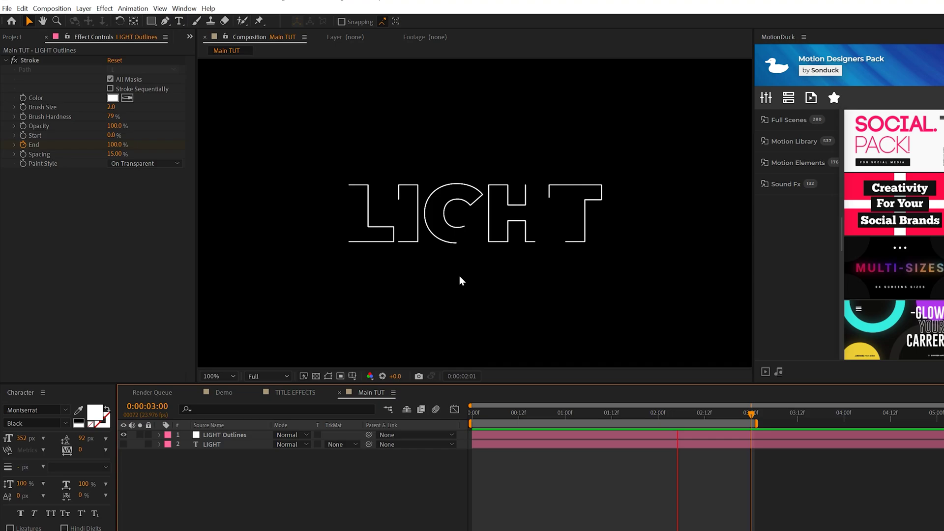
Select the L letter's mask path on the LIGHT Outlines layer.
click(522, 193)
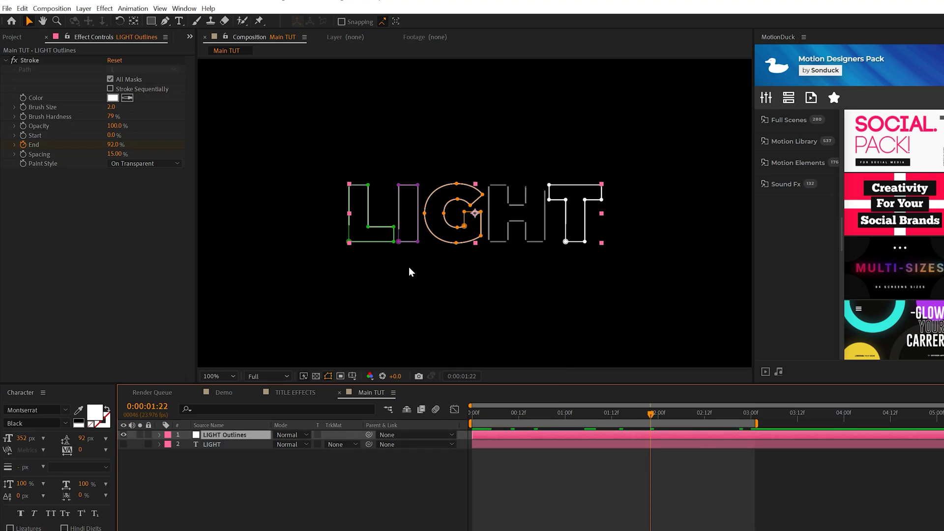
key(m)
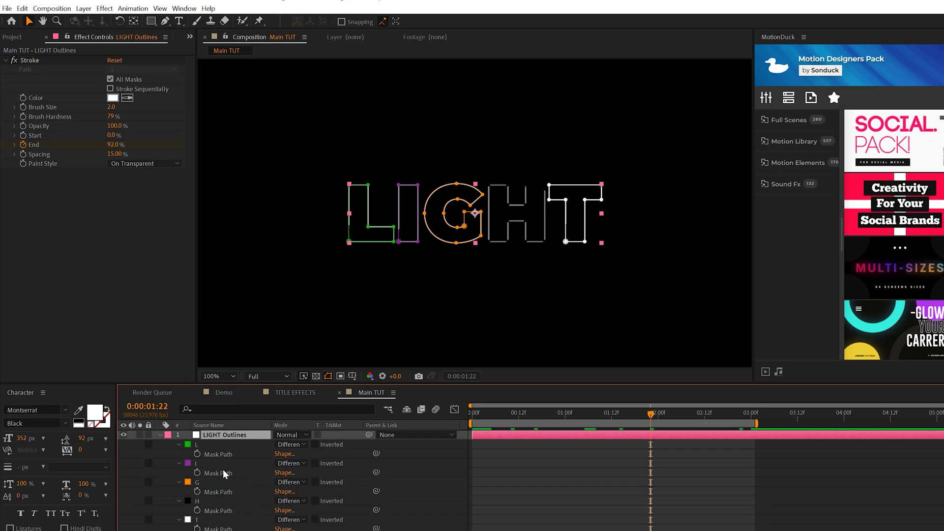
click(222, 454)
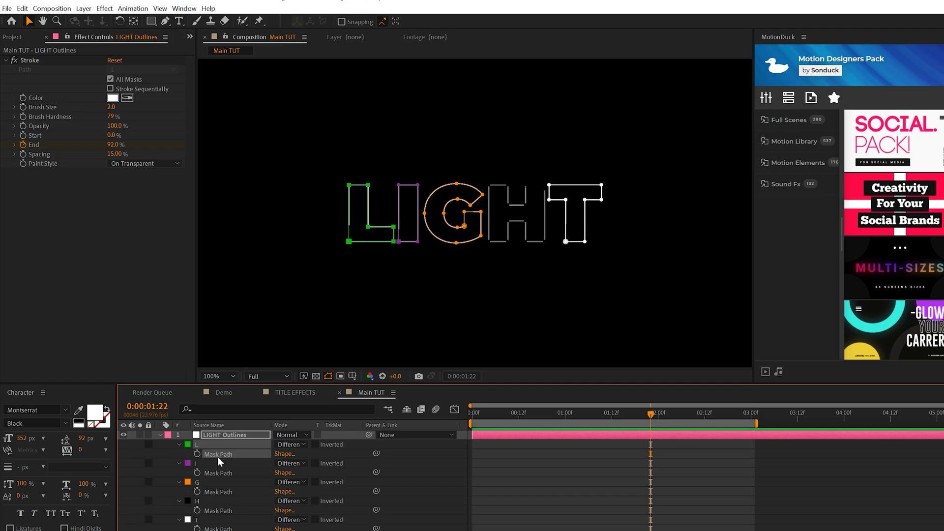
key(m)
Add a null object, paste the L path into its Position, and stretch the motion to about 3 seconds.
click(84, 8)
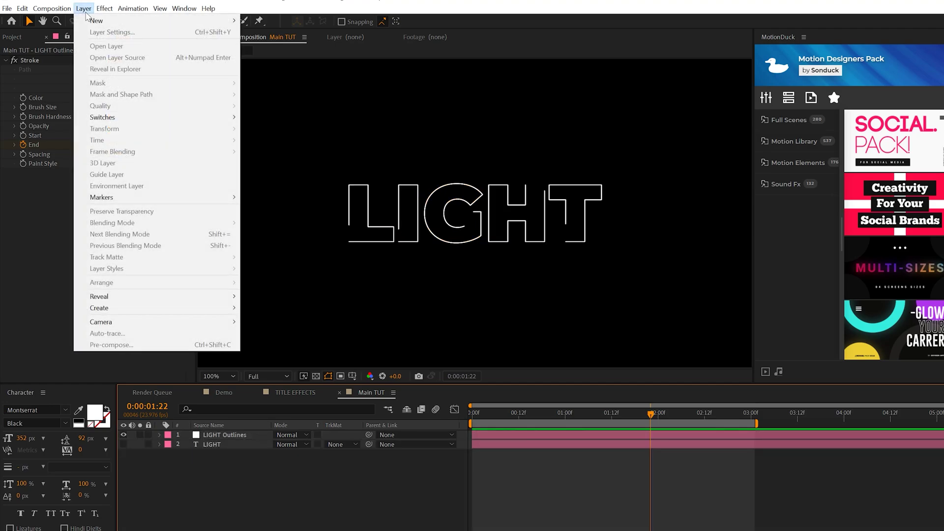
mouse_move(89, 22)
click(303, 66)
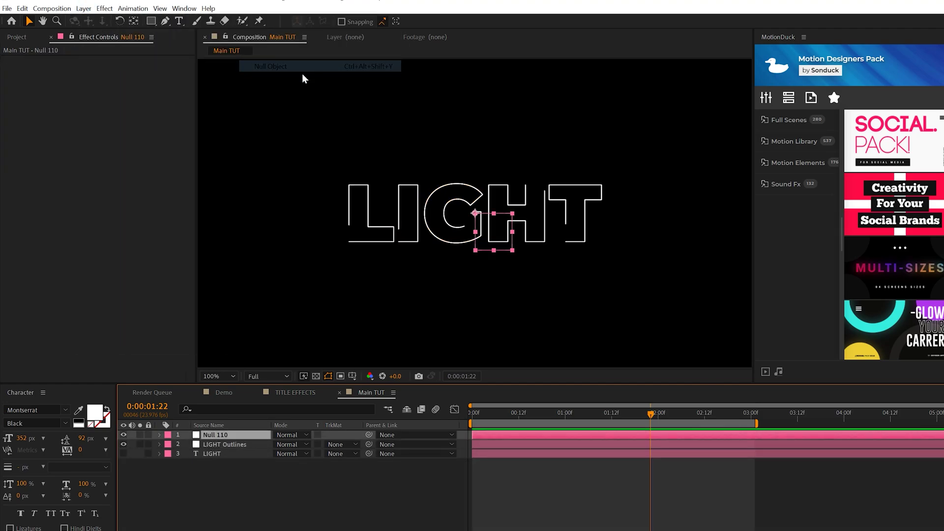
key(p)
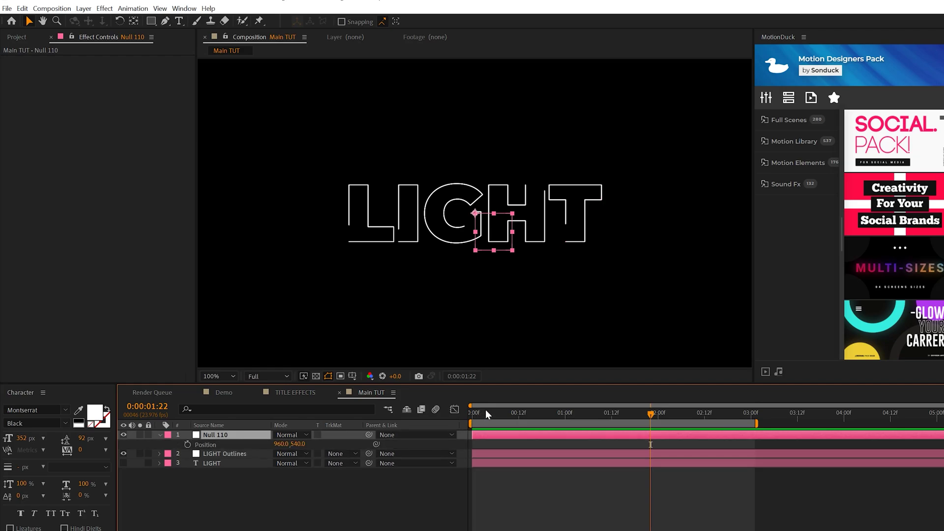
drag(486, 411, 330, 421)
click(215, 445)
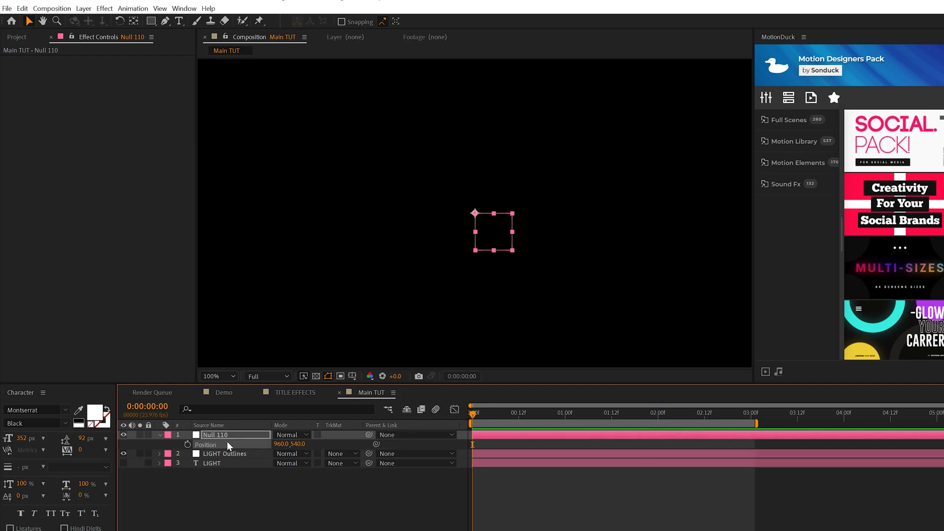
key(ctrl+v)
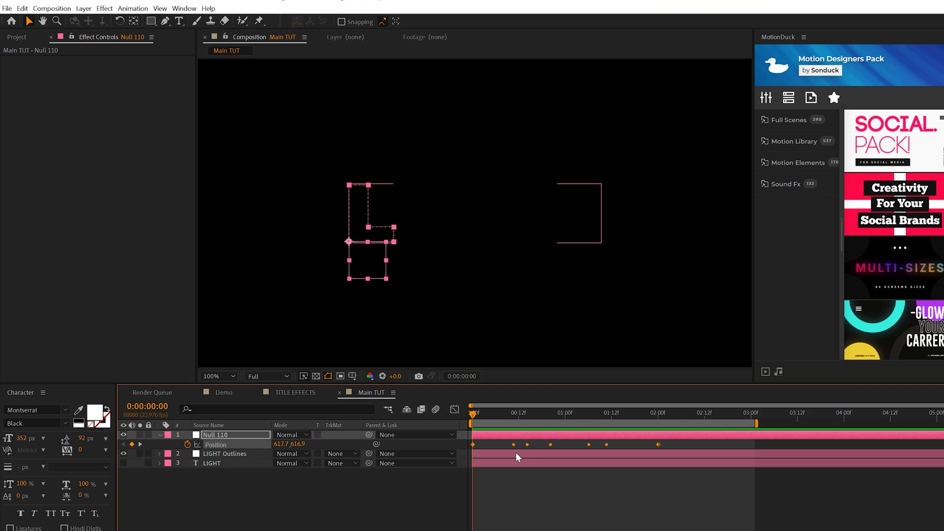
key(F2)
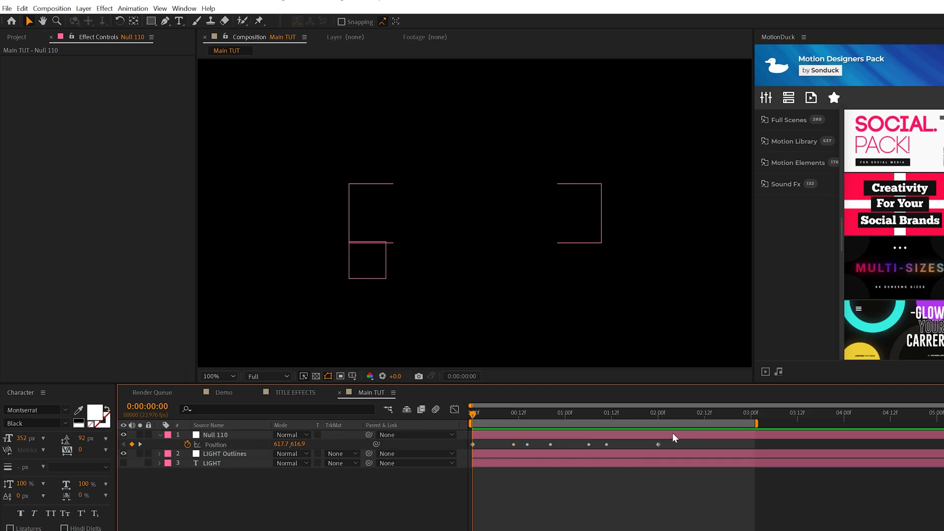
drag(659, 445, 751, 450)
click(747, 416)
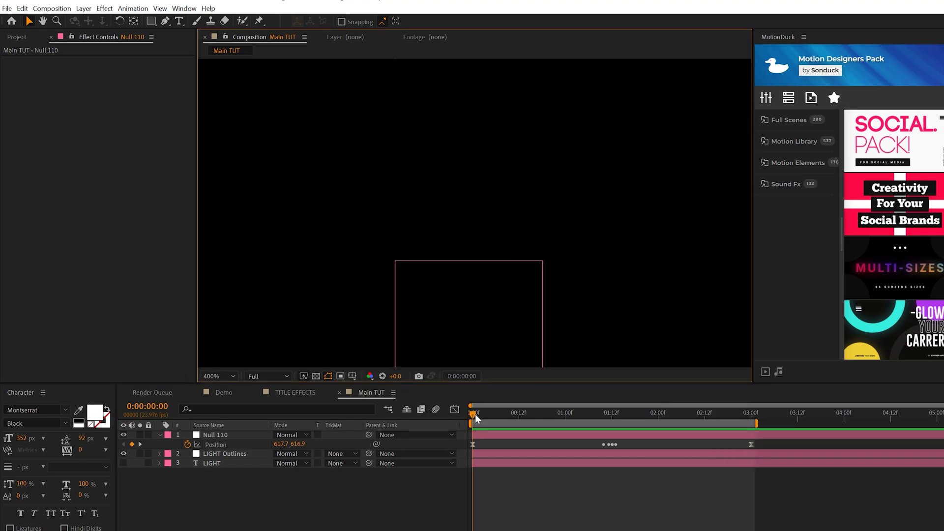
drag(475, 414, 646, 431)
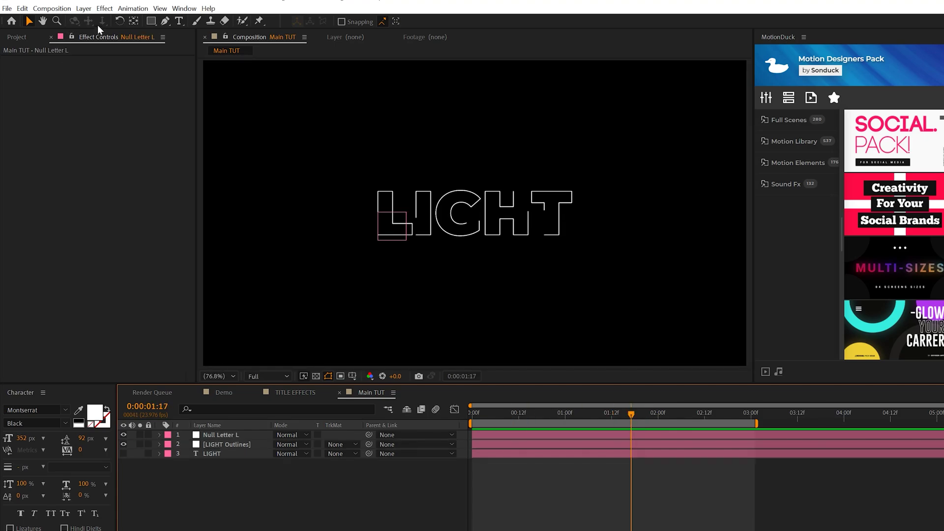
Create a new solid layer named Flare.
click(84, 8)
mouse_move(101, 18)
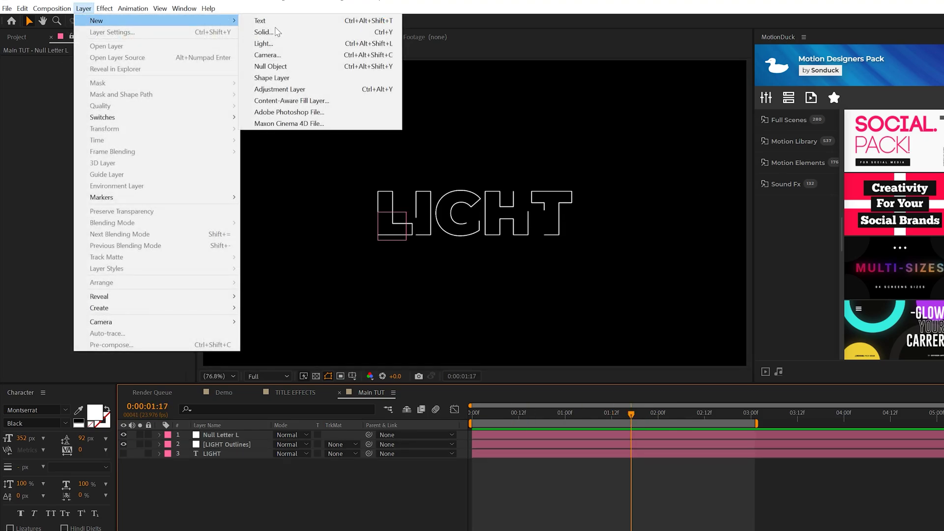
click(318, 32)
text(Flare)
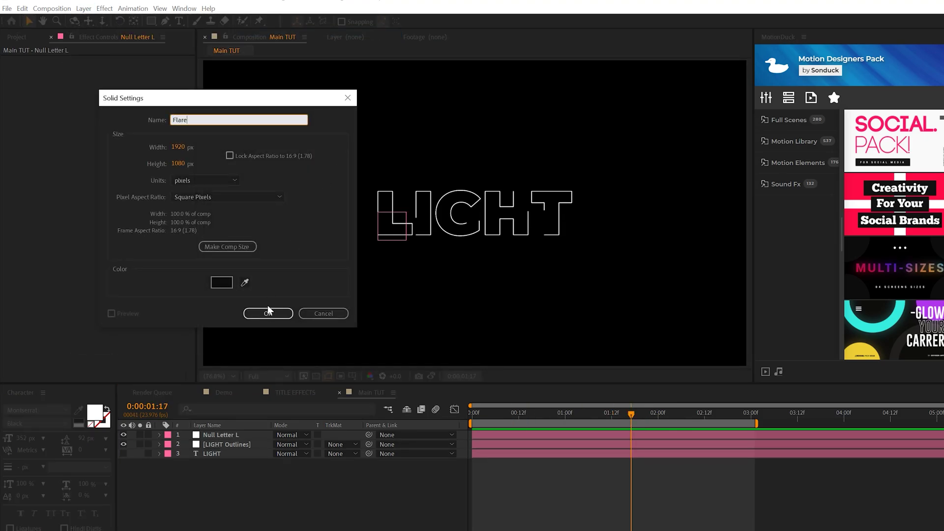
click(268, 313)
Apply a 105mm Prime Lens Flare at 62% brightness and set the Flare layer to Screen mode.
click(104, 8)
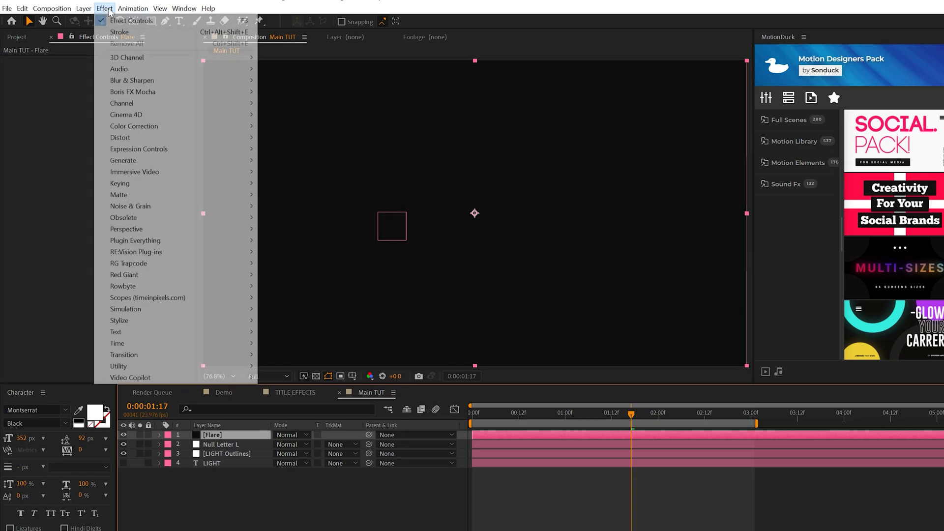
mouse_move(145, 160)
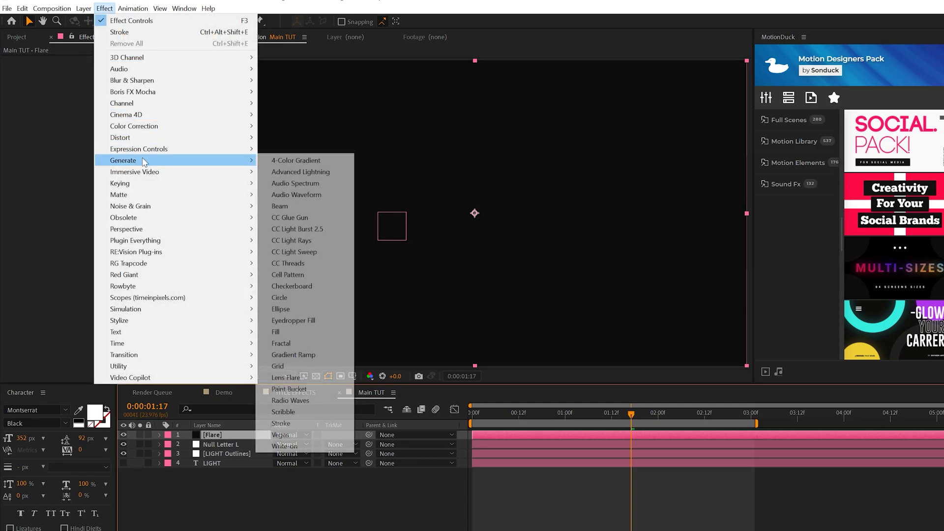
click(279, 378)
click(140, 88)
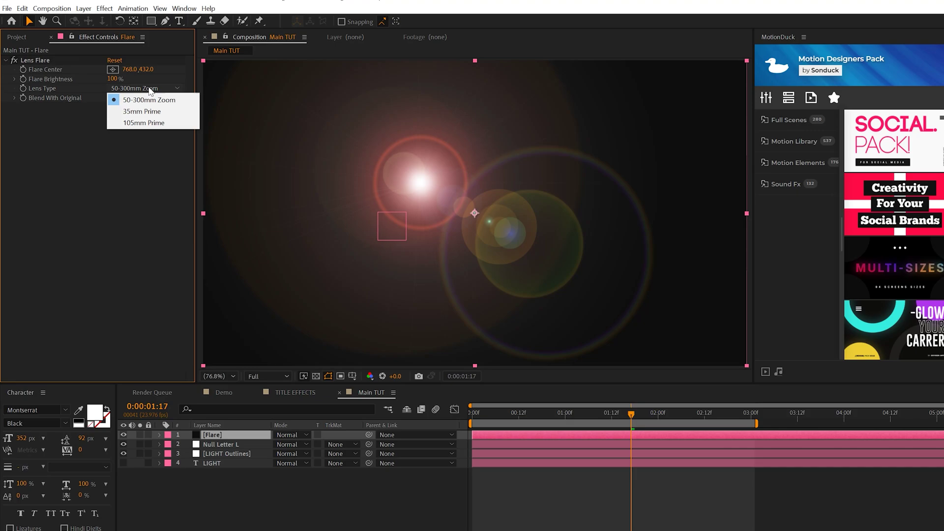
click(143, 123)
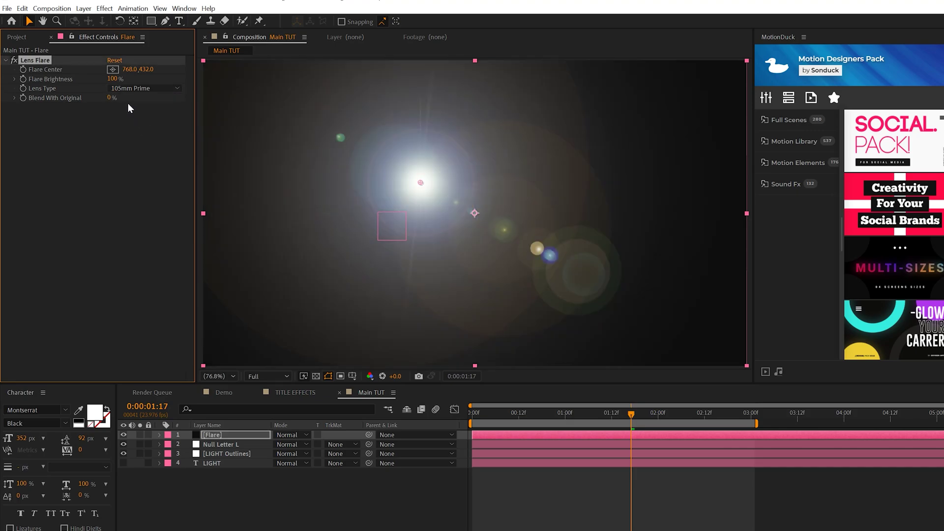
drag(112, 78, 94, 80)
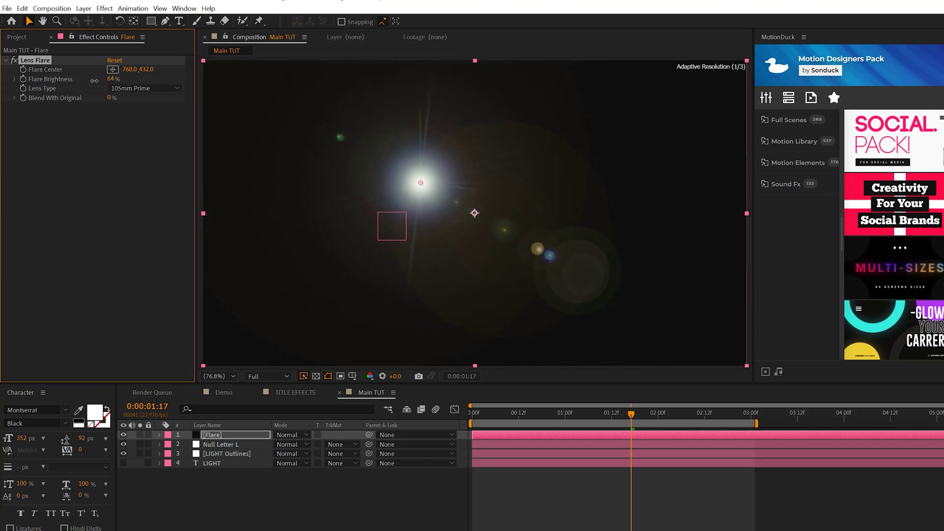
click(287, 435)
click(332, 449)
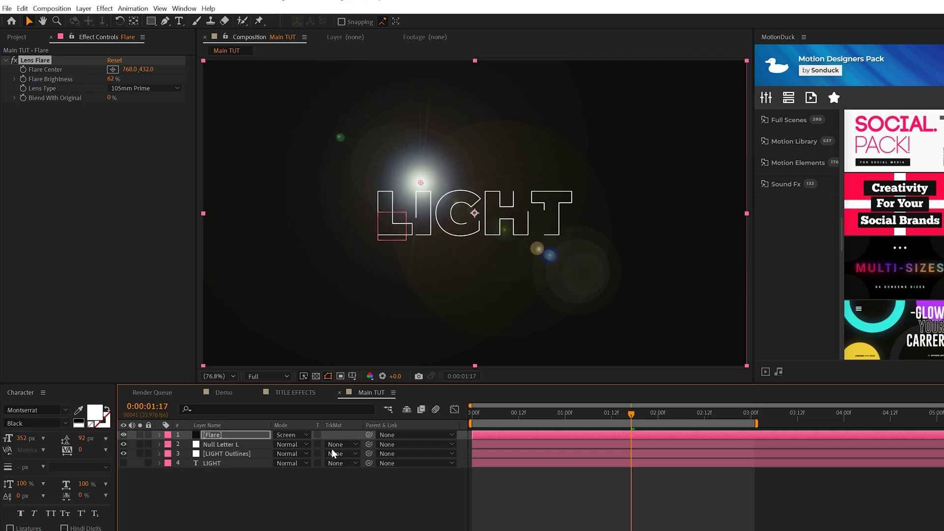
Pickwhip Flare Center to Null Letter L's Position and give Flare Brightness a wiggle(1,100) expression.
alt+click(23, 69)
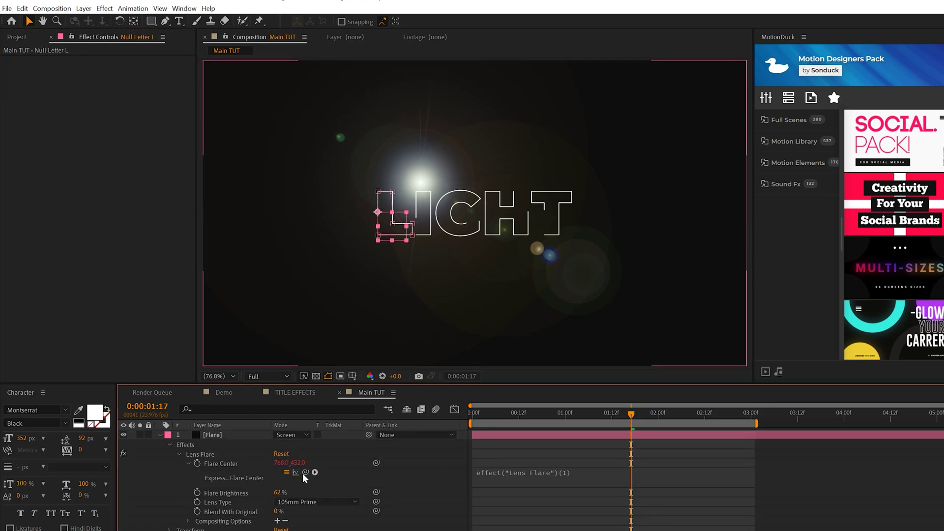
drag(303, 472, 224, 414)
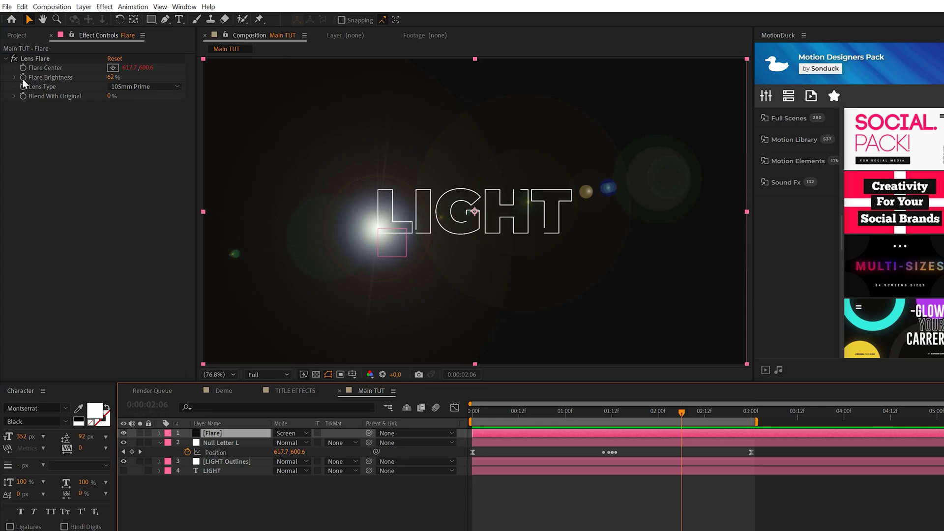
alt+click(23, 78)
text(wi)
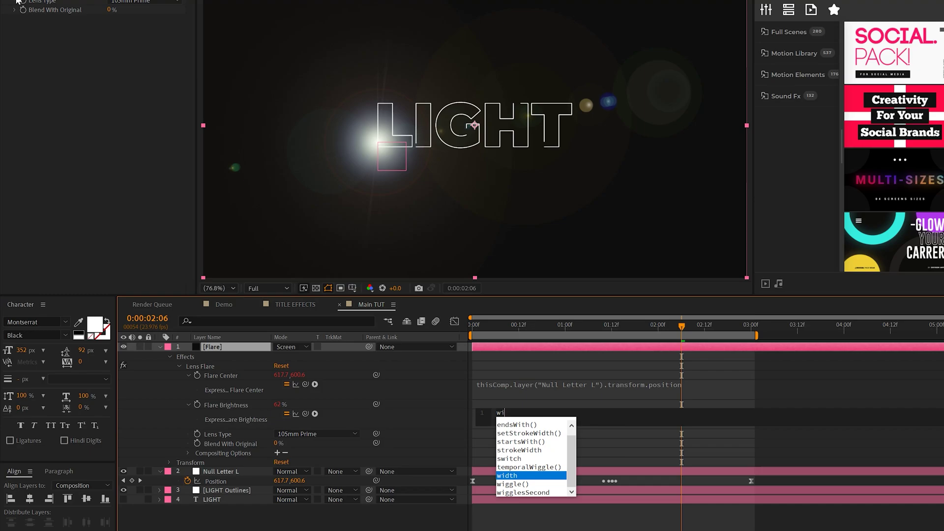
text(ggle)
key(Return)
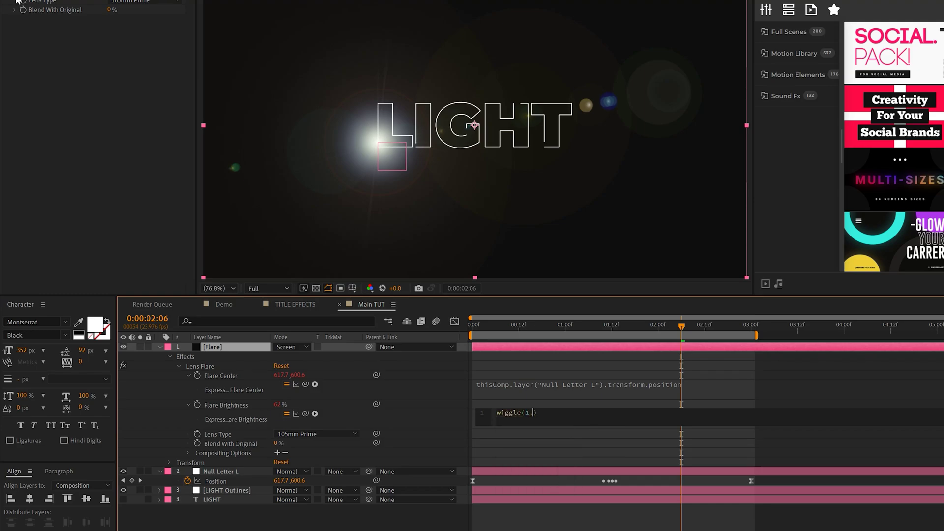
click(450, 366)
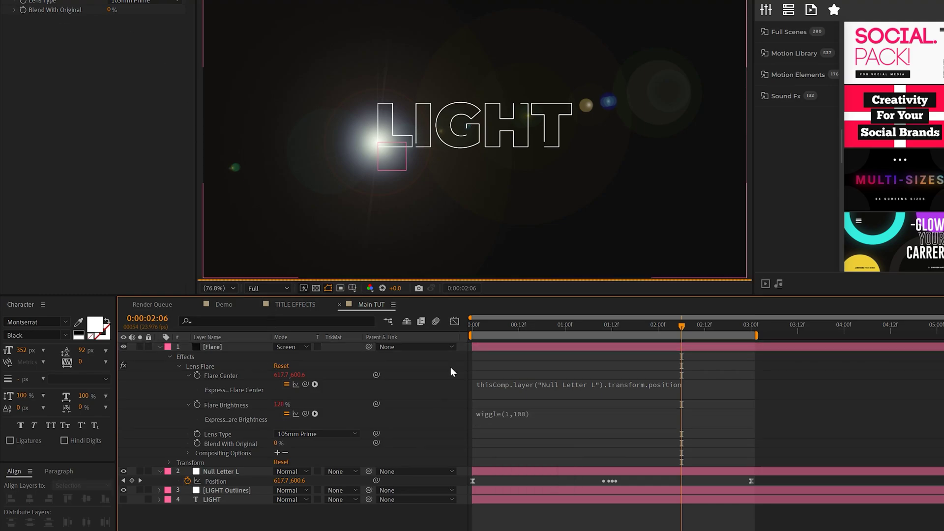
drag(505, 320, 627, 339)
drag(627, 424, 635, 424)
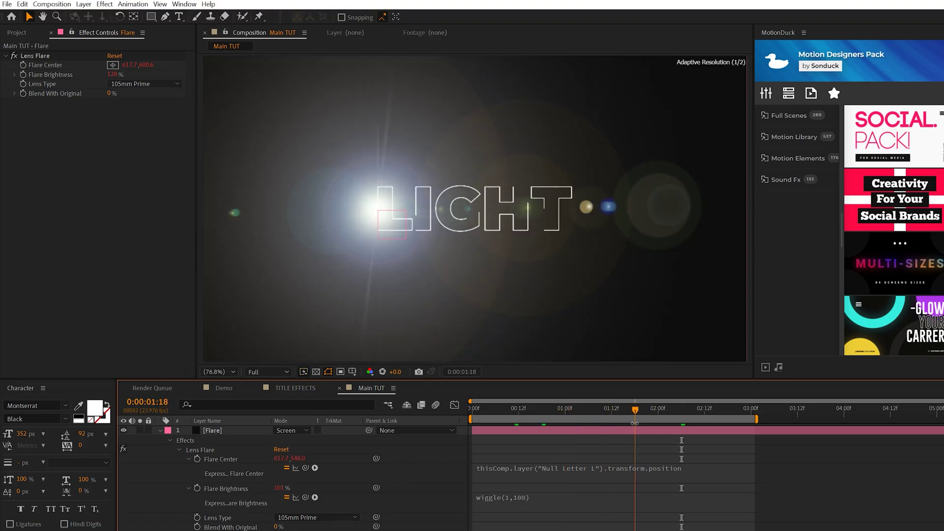
drag(112, 77, 100, 77)
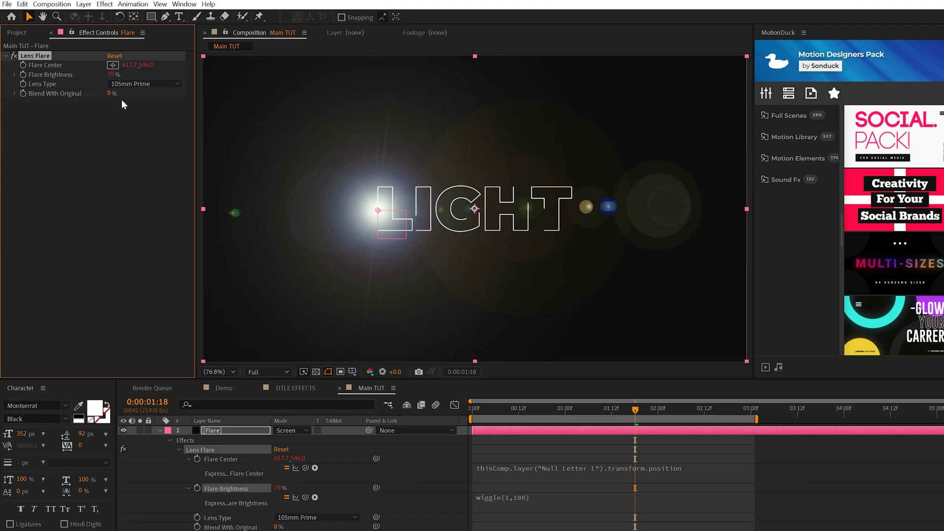
Add Curves to the flare, pulling down the Red and Green channels to tint it blue.
click(109, 9)
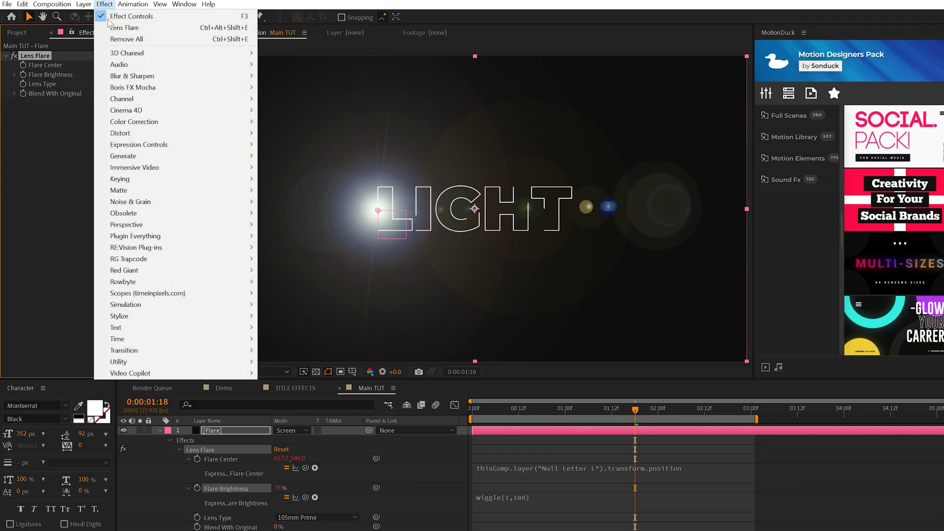
mouse_move(133, 123)
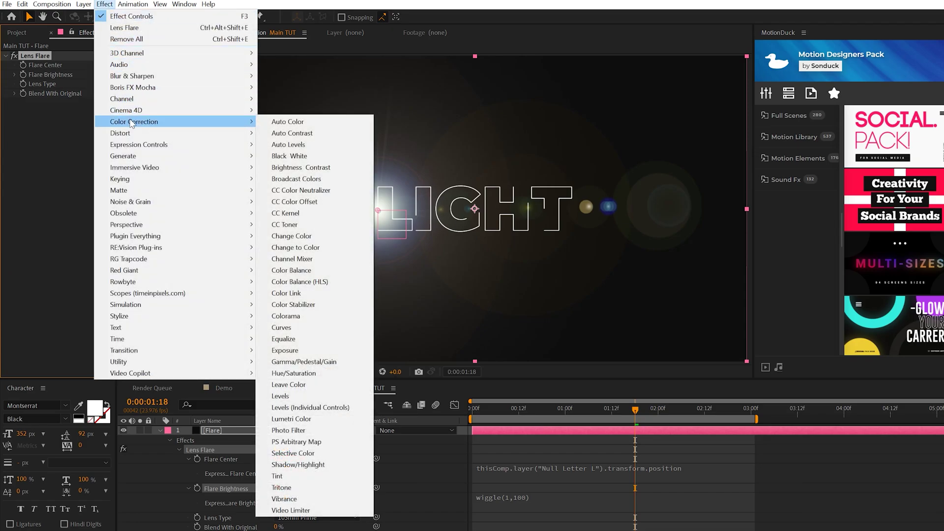
click(288, 328)
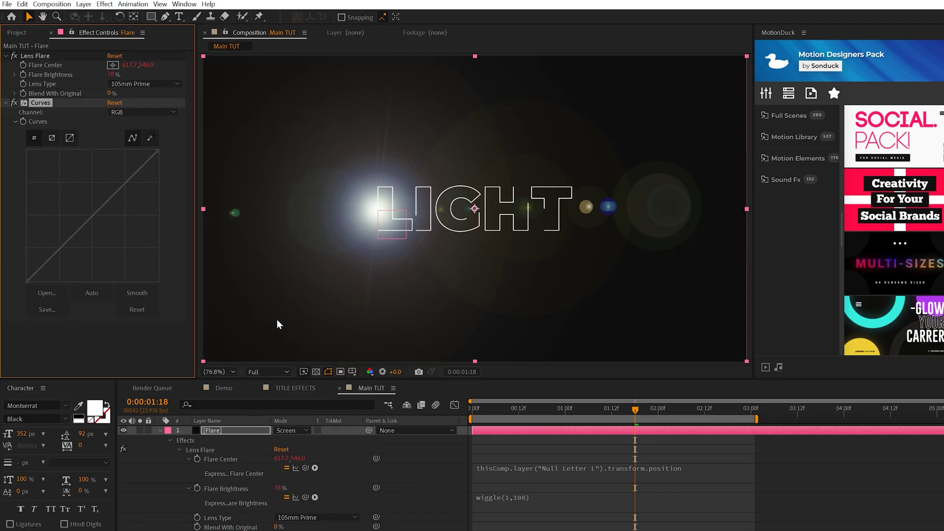
click(131, 112)
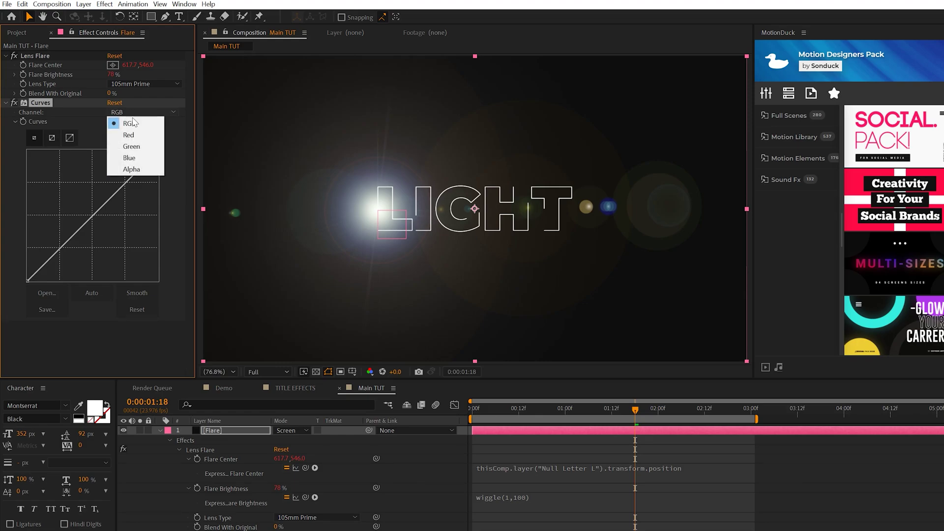
click(126, 132)
drag(94, 218, 101, 227)
click(131, 112)
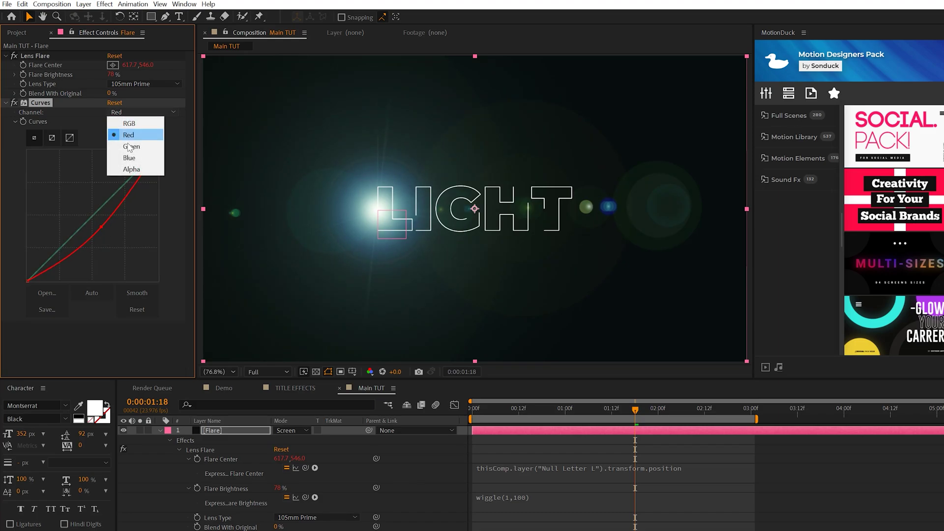
click(126, 143)
click(97, 217)
drag(98, 218, 101, 222)
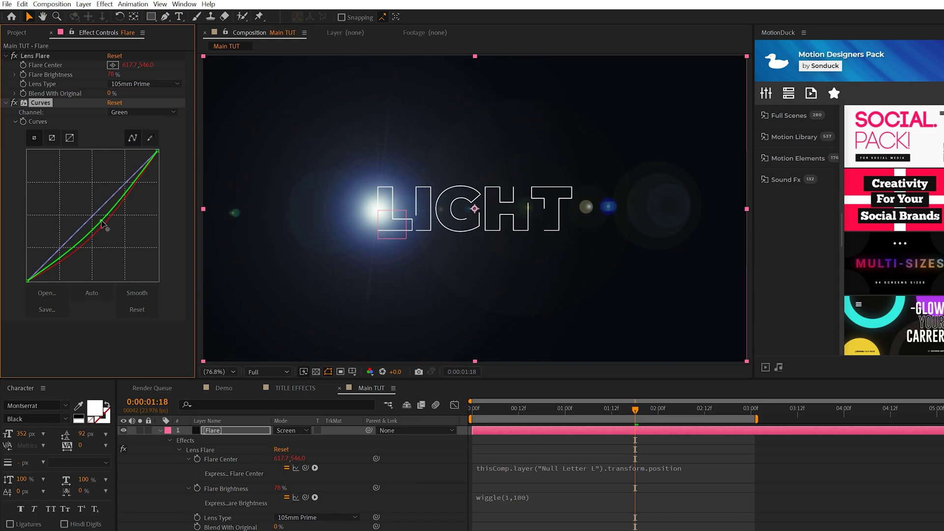
click(138, 112)
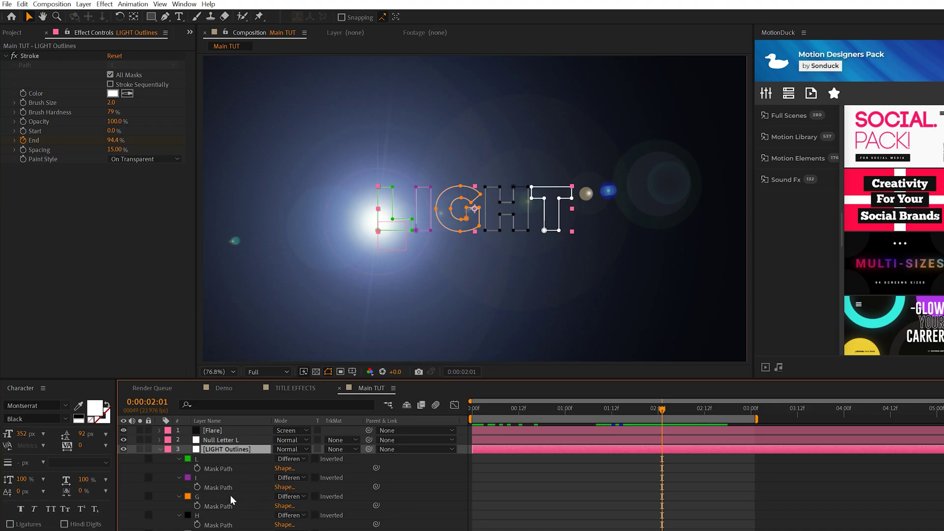
click(222, 440)
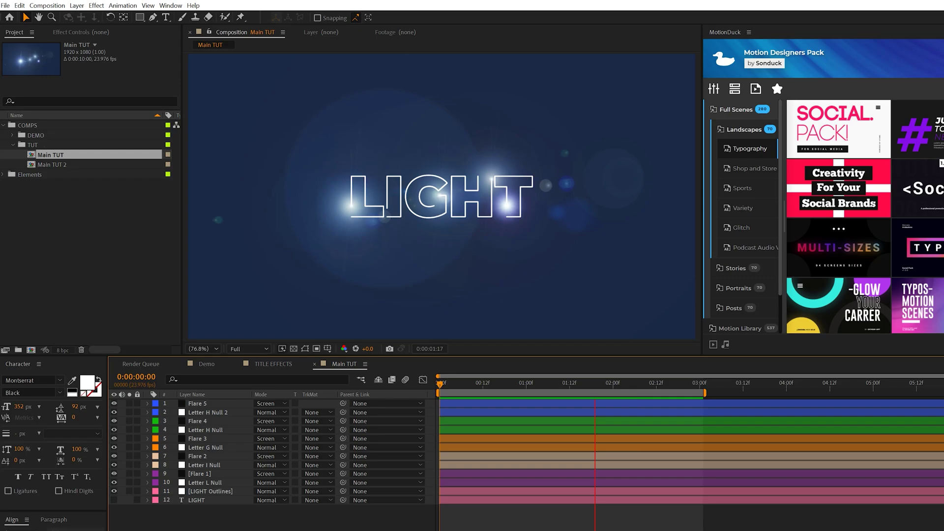
Stop playback at 0:00:01:22, glance at the Demo comp, then return to Main TUT.
click(607, 386)
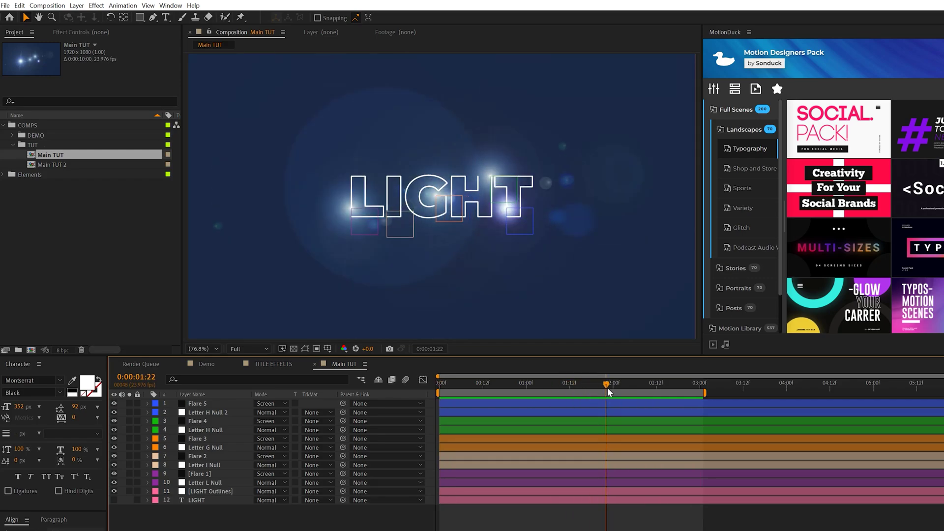
click(205, 364)
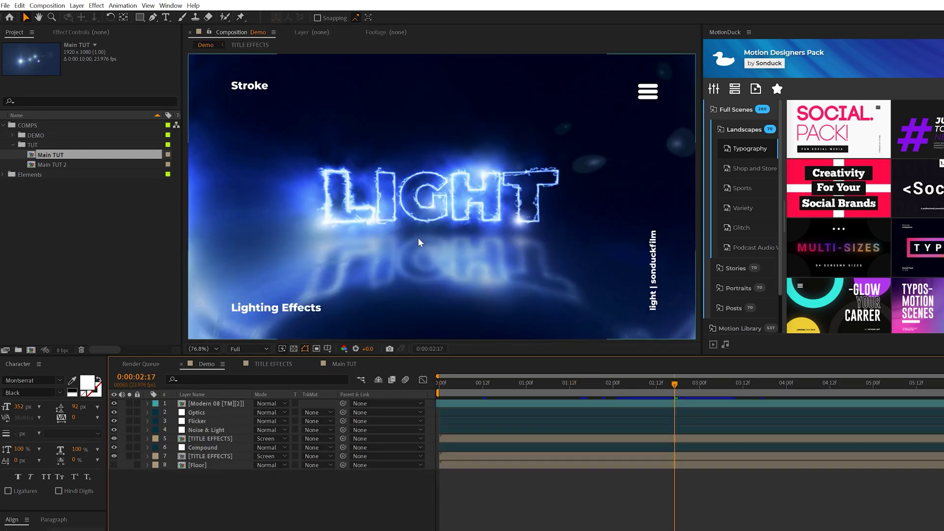
click(338, 363)
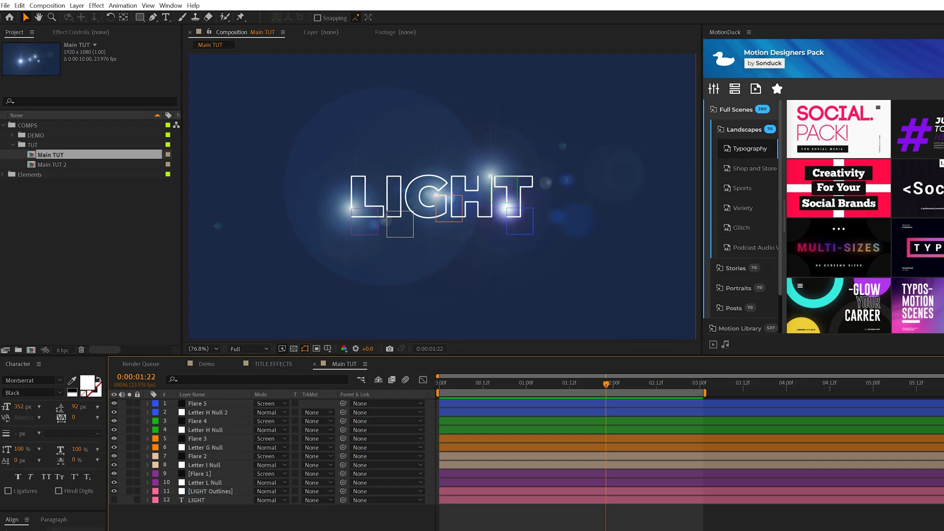
Create a new solid layer named Energy.
key(ctrl+y)
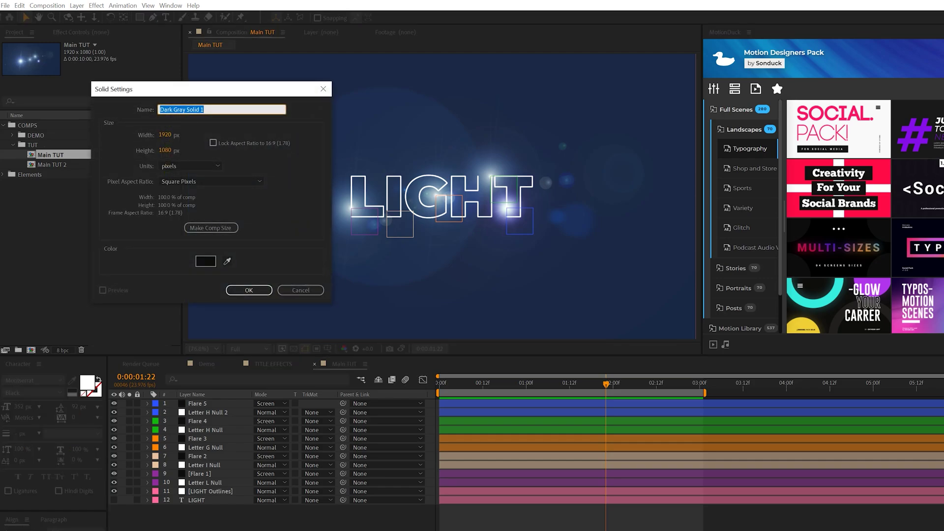
text(Energy)
key(Return)
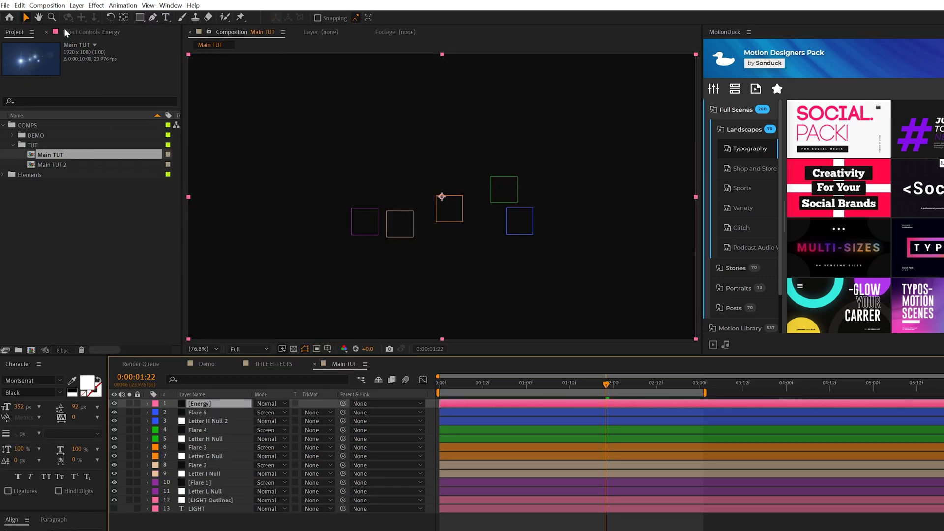
Apply Saber to Energy with Core Type set to Text Layer using 13. LIGHT.
click(97, 5)
mouse_move(158, 350)
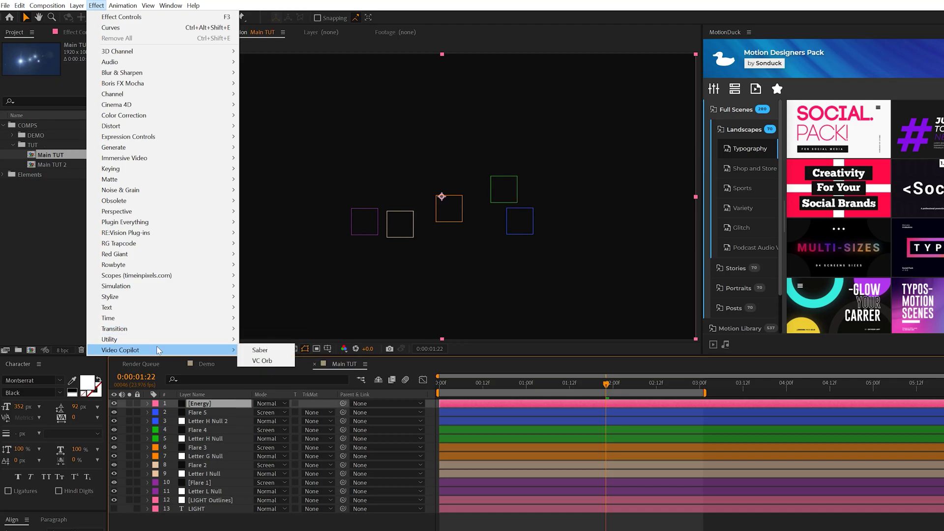
click(275, 350)
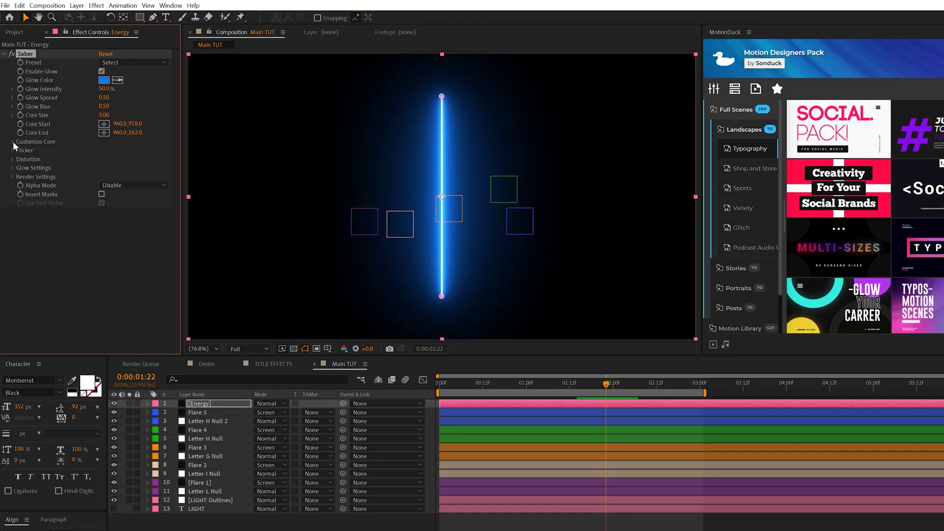
click(13, 142)
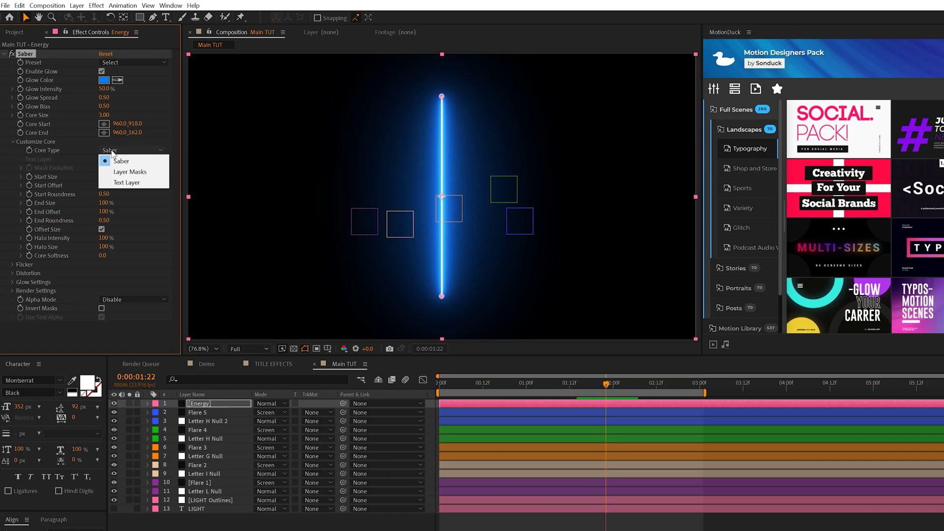
click(123, 182)
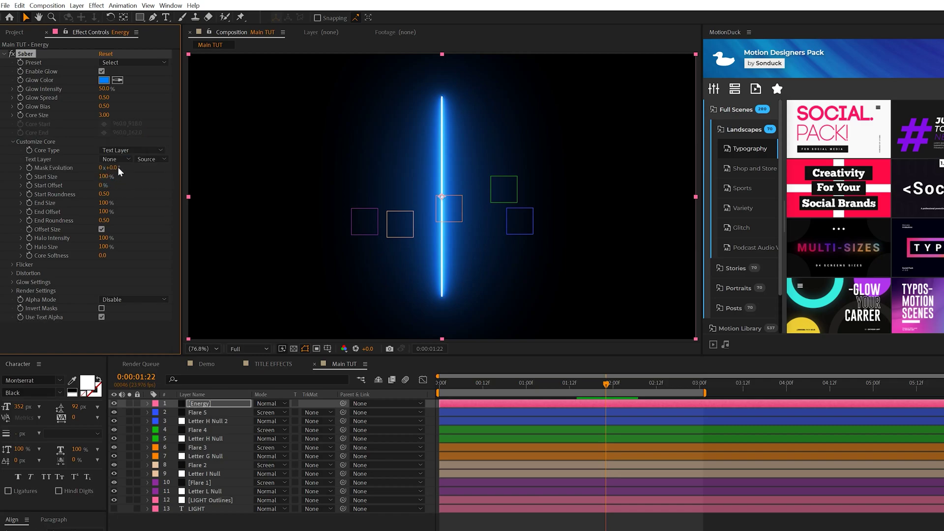
click(111, 160)
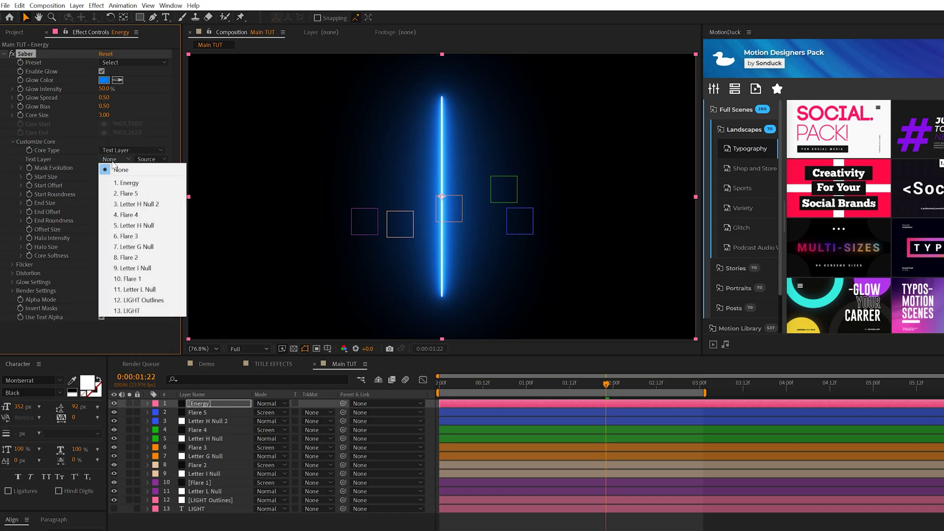
click(140, 311)
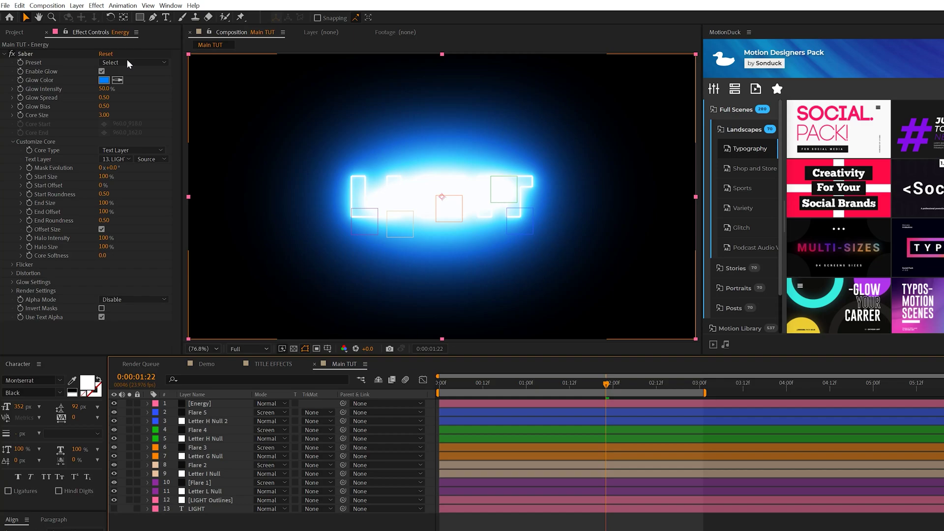
Apply the Saber Energize preset and change the glow colour to blue.
click(113, 63)
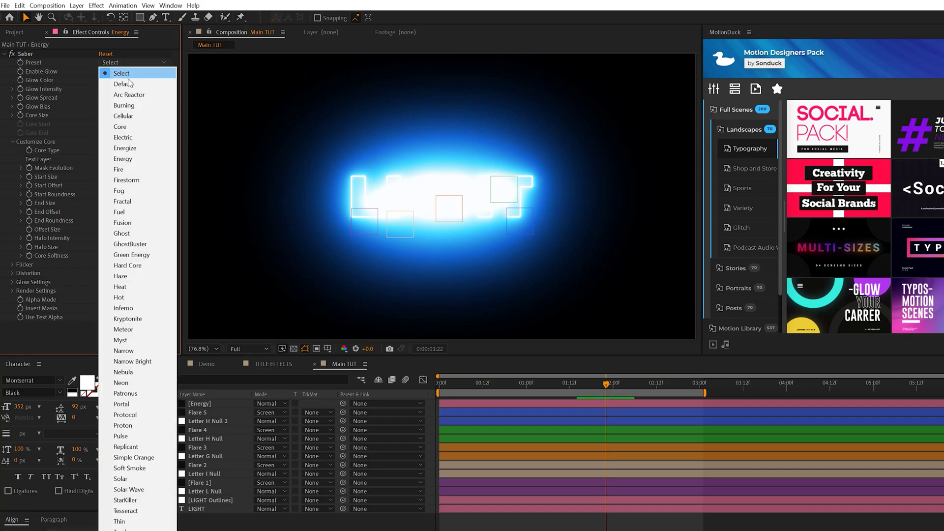
click(124, 148)
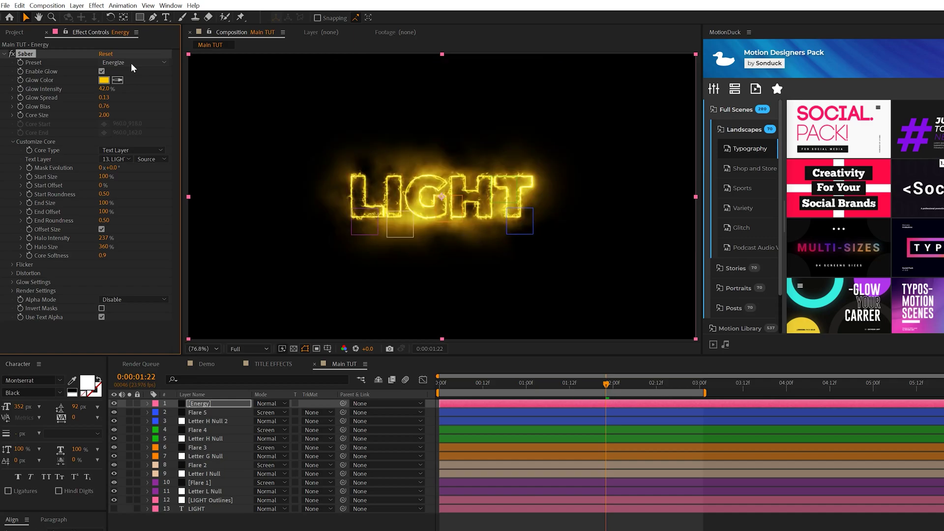
click(105, 80)
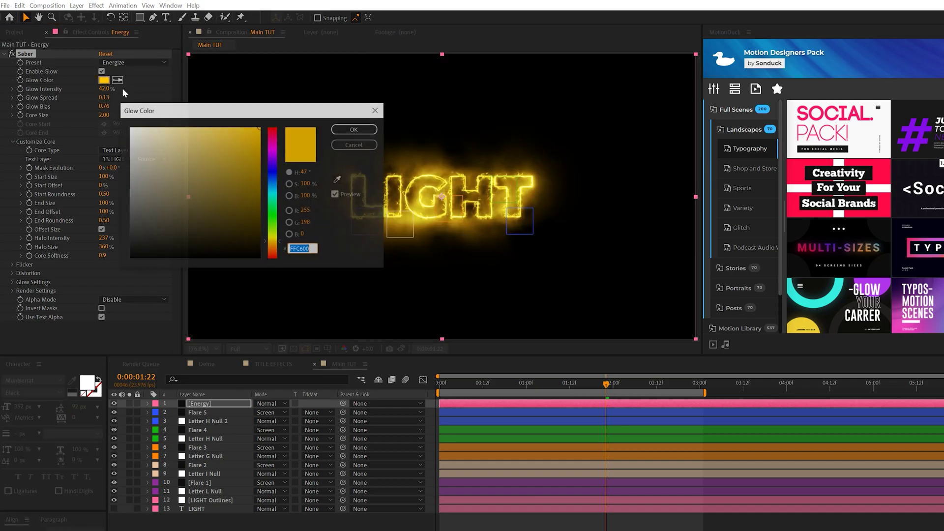
click(265, 178)
click(354, 129)
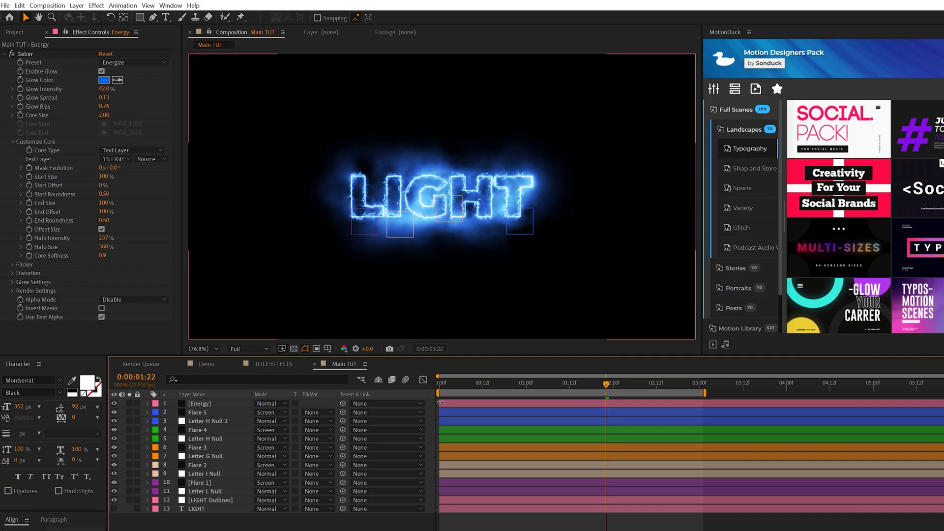
Set Saber End Offset to 0% at the start of the timeline.
click(441, 381)
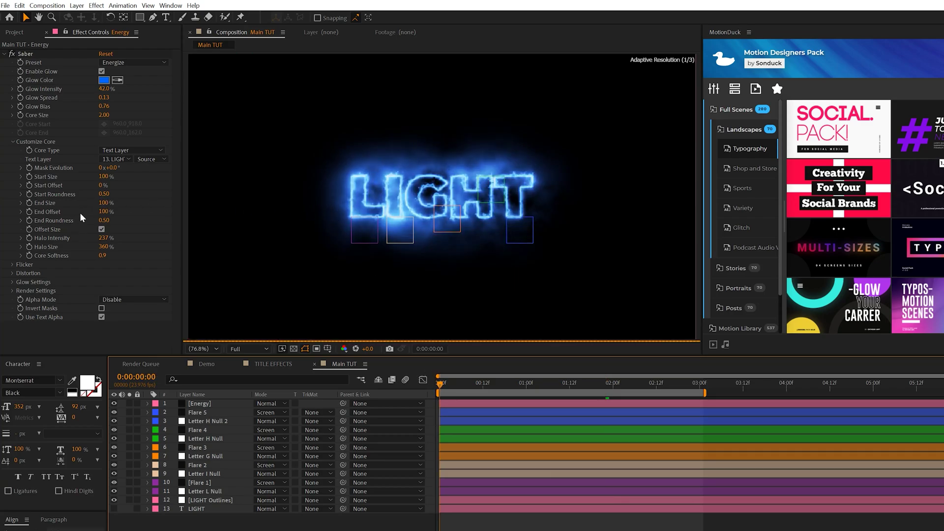
click(103, 211)
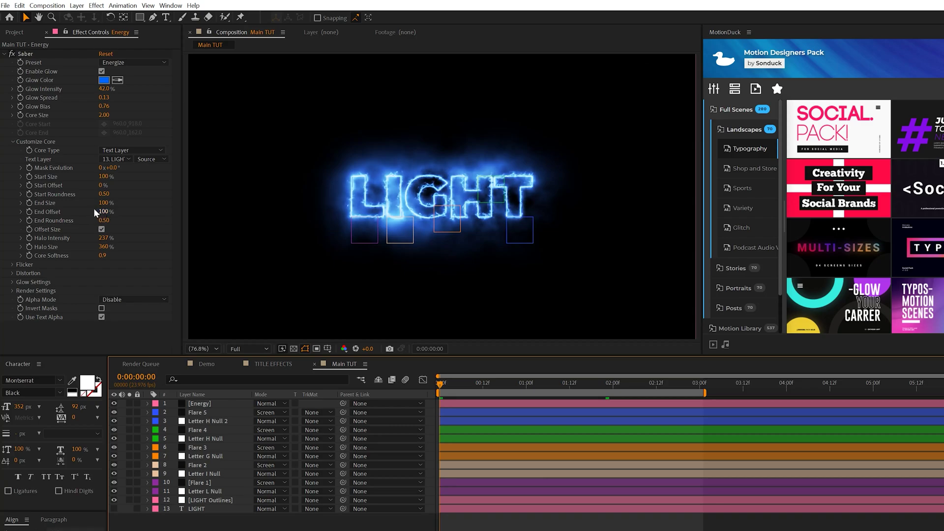
text(0)
key(Return)
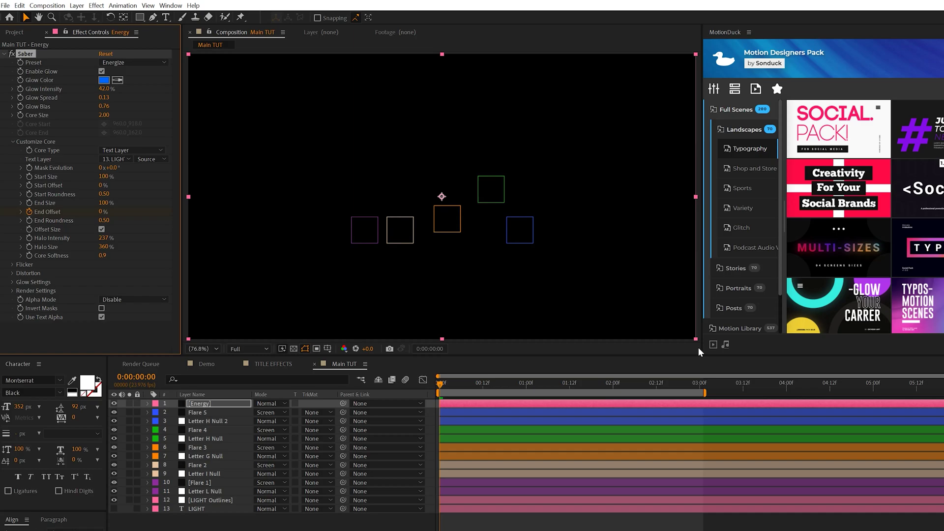
Keyframe the Saber End Offset to 100% at 0:00:03:00 and preview the draw-on.
click(699, 387)
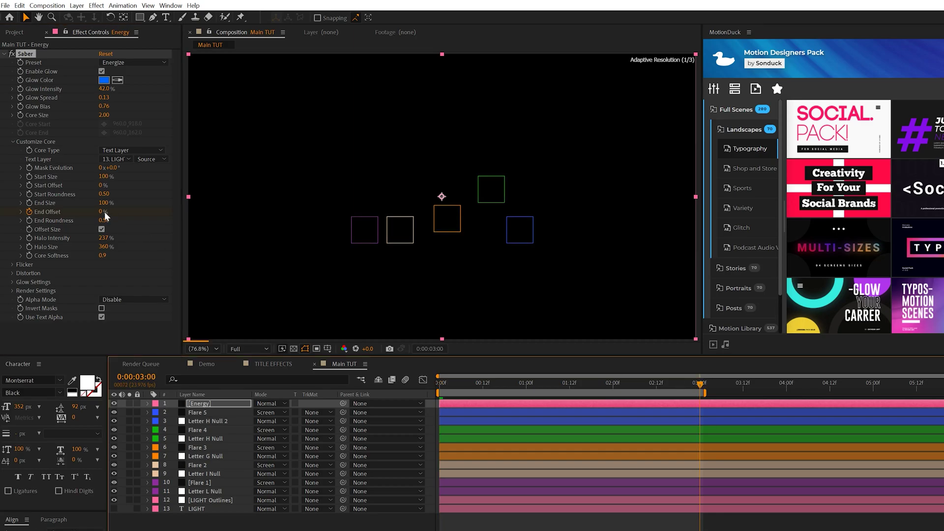
drag(103, 211, 196, 219)
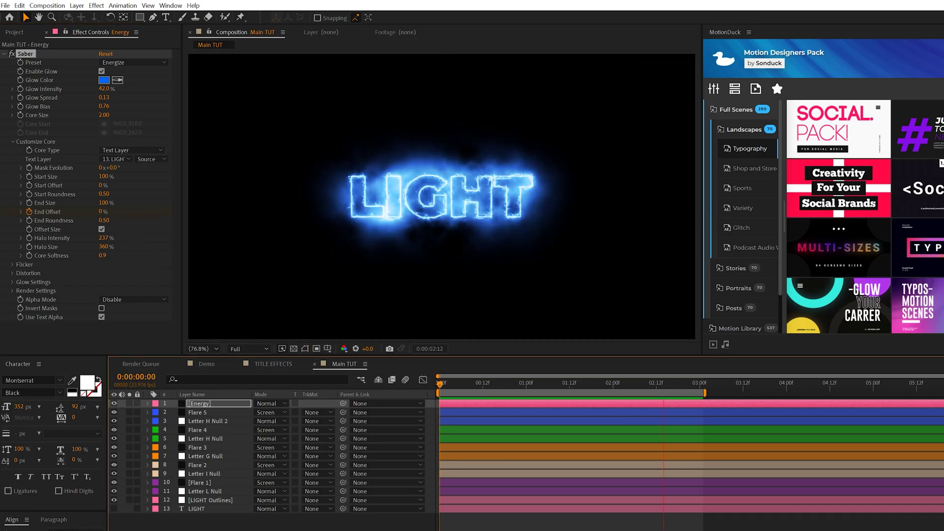
key(space)
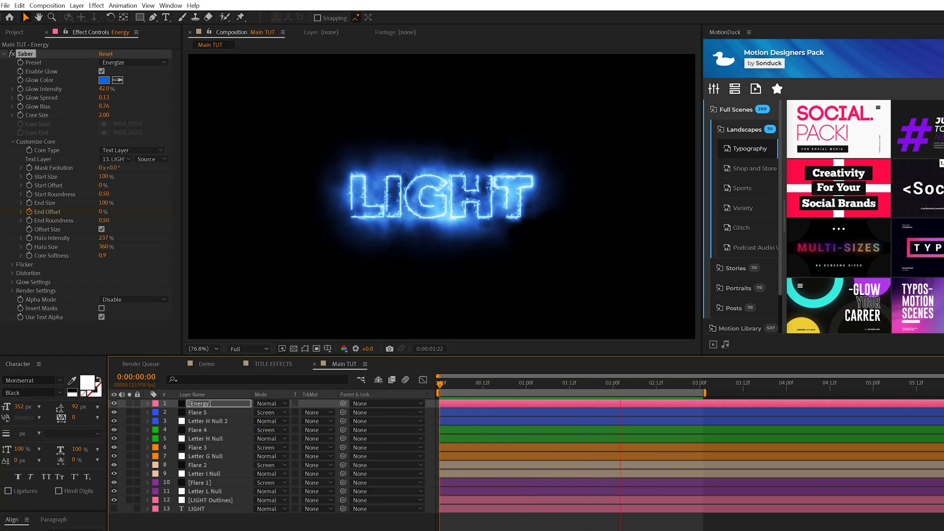
key(space)
key(slash)
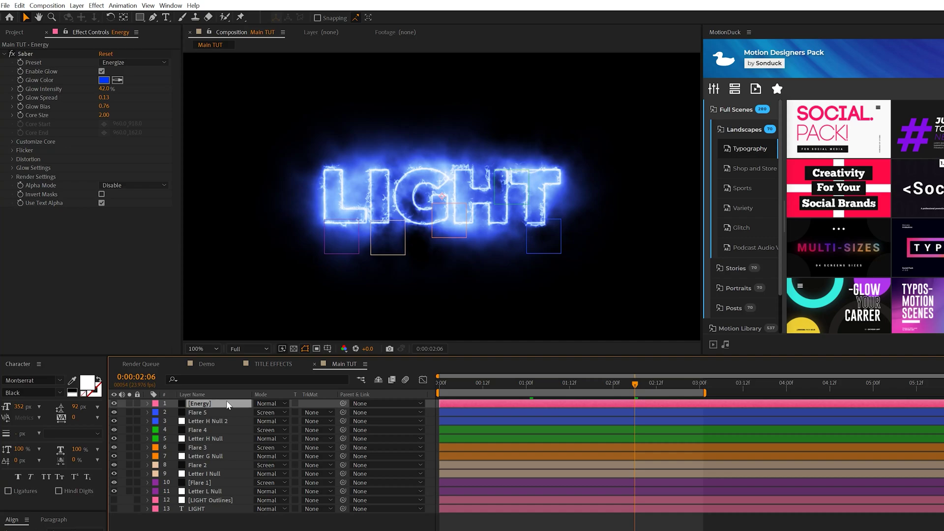
Blend the Energy layer in Screen mode and hide the LIGHT Outlines layer.
click(261, 401)
click(298, 416)
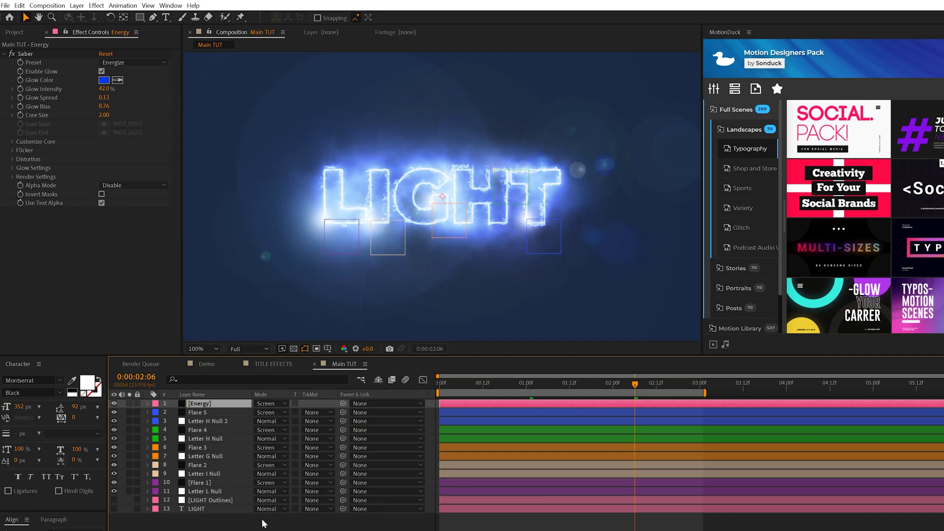
click(209, 500)
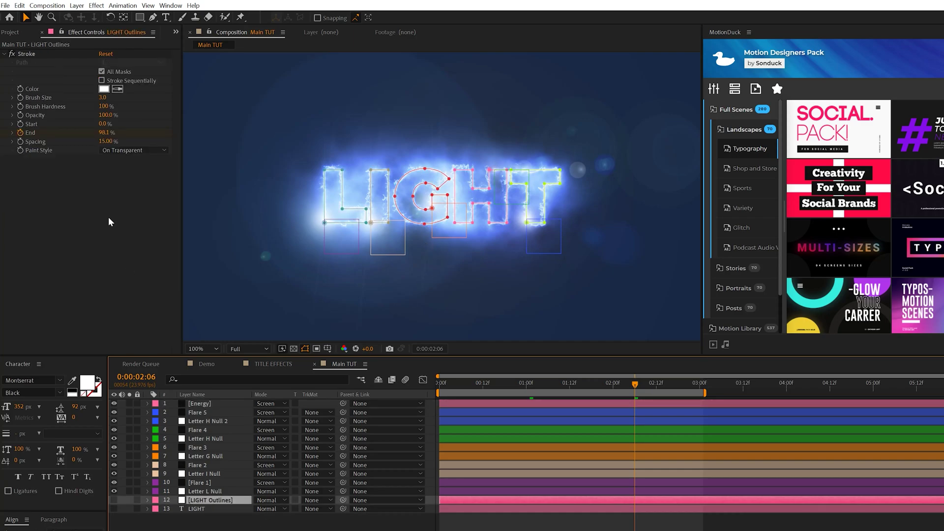
click(114, 499)
Set Saber Flicker to Intensity 500, Speed 2, with Mask Randomization on.
key(KP_1)
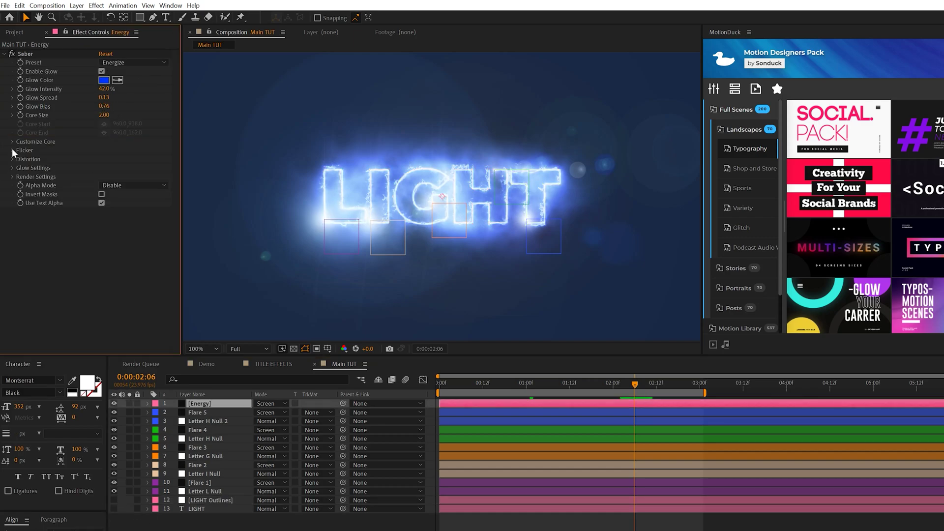
click(13, 151)
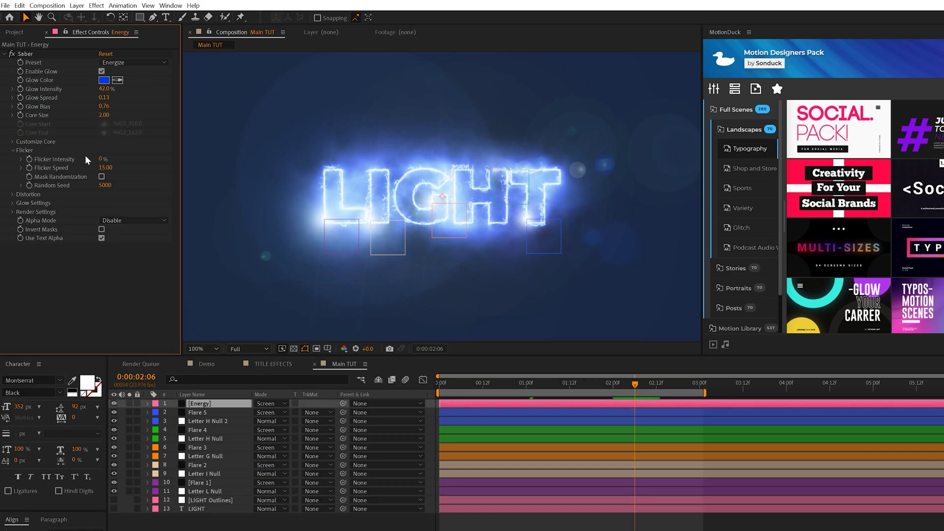
click(102, 158)
click(105, 168)
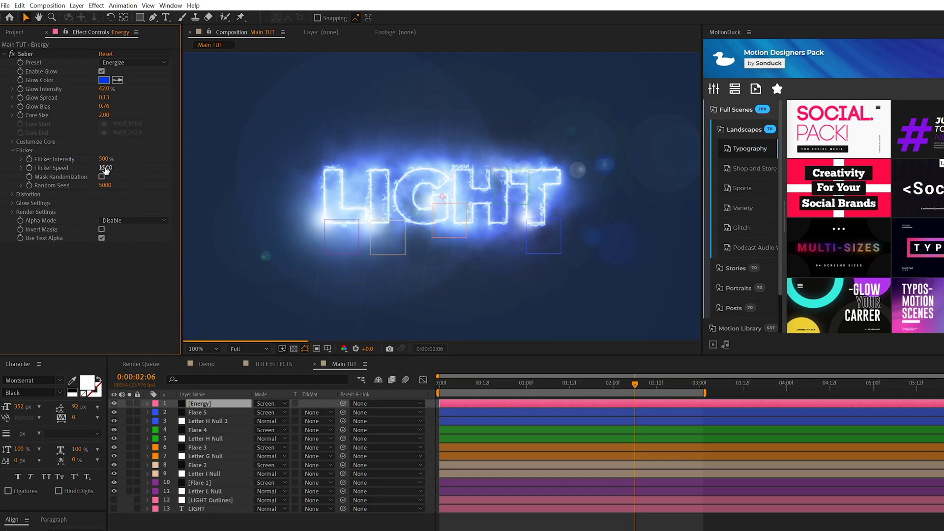
text(2)
key(Return)
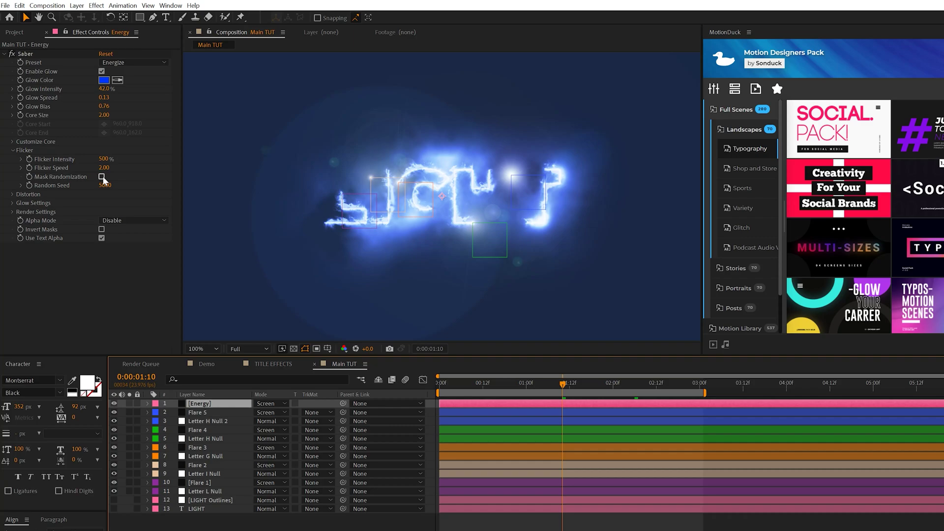
click(102, 177)
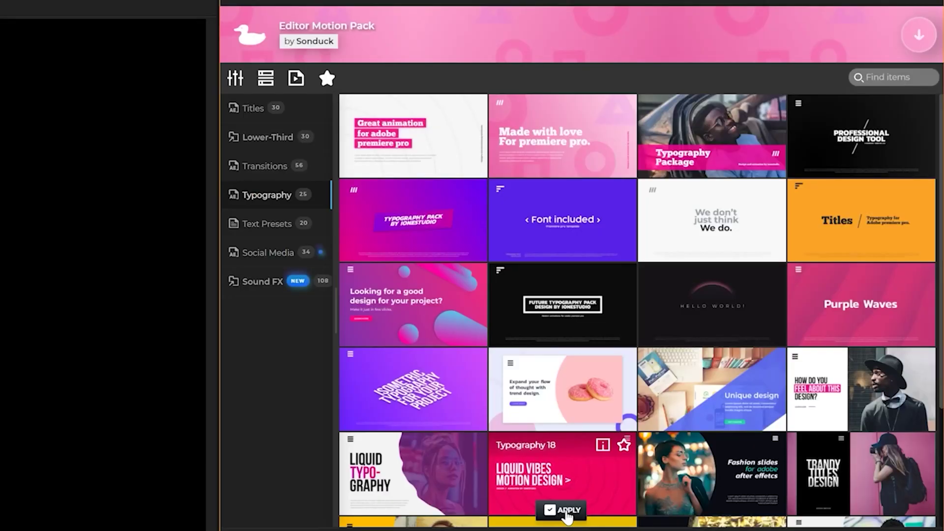
Apply the Modern 08 typography template from MotionDuck to the Demo composition.
click(566, 512)
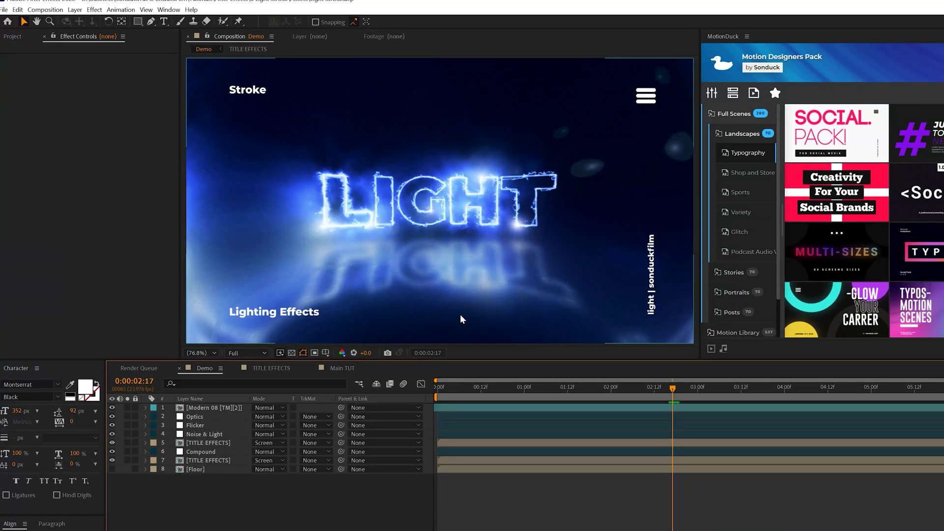
Pre-compose all Main TUT layers into a composition named EFFECTS DONE.
click(342, 368)
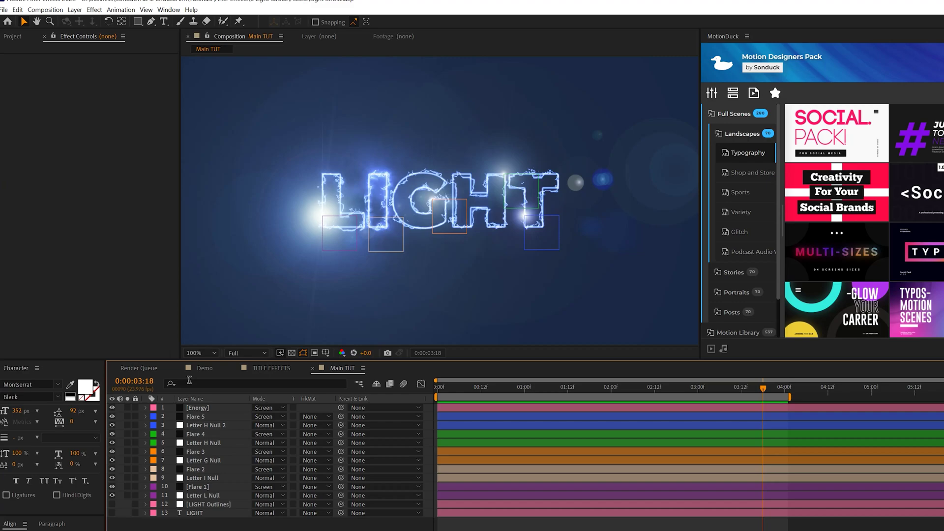
drag(276, 523, 283, 383)
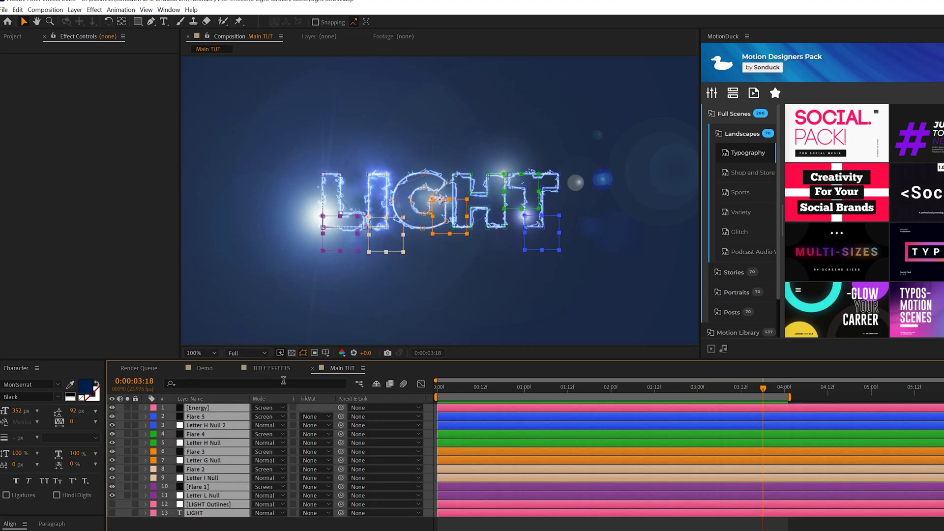
click(75, 9)
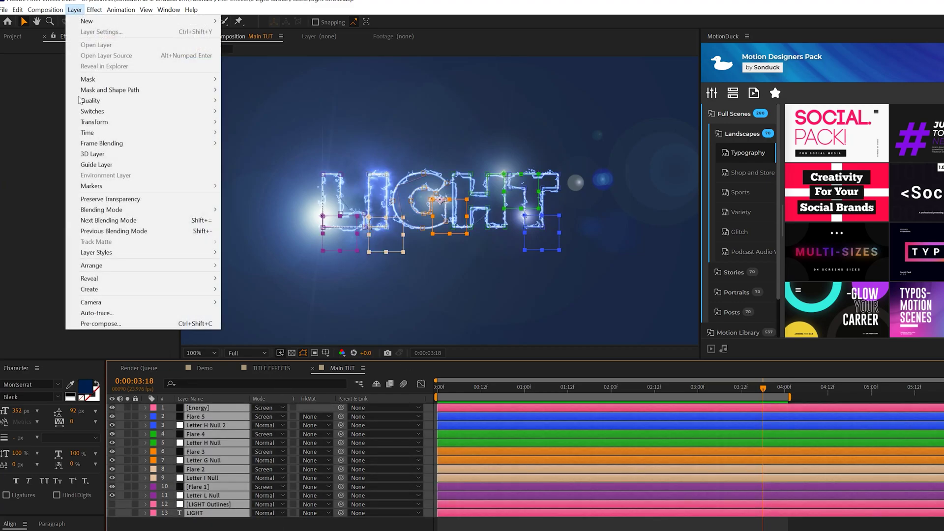
click(117, 324)
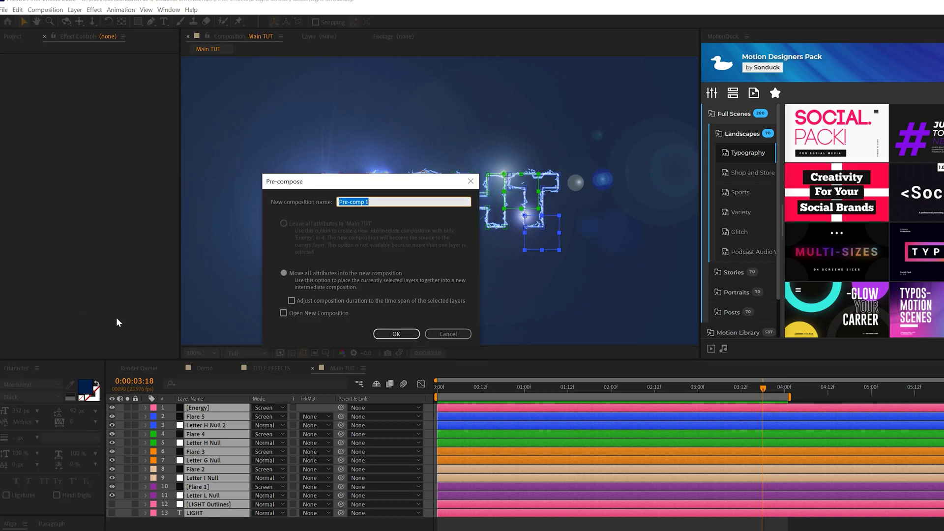
text(EFFECTS DONE)
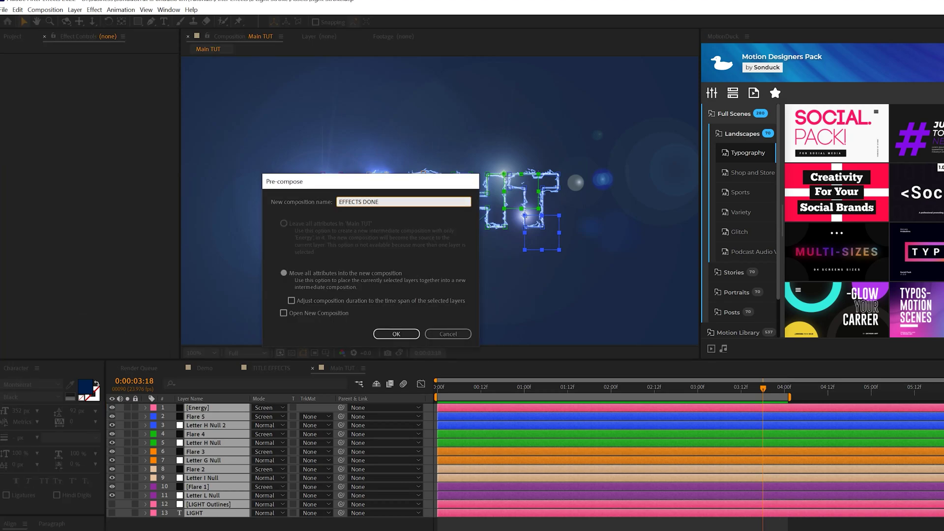
key(Return)
click(75, 9)
Add an adjustment layer with 4% Noise and Use Color Noise turned off.
mouse_move(82, 21)
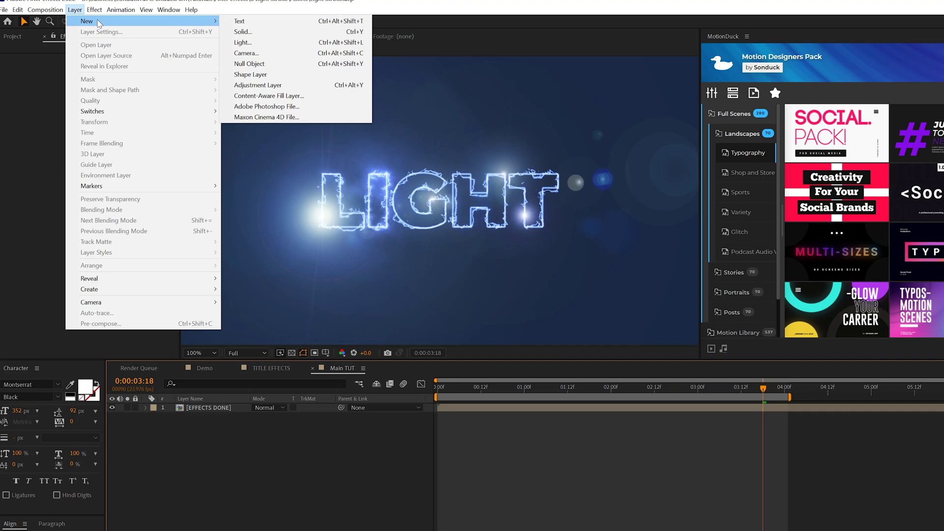
click(253, 84)
click(94, 9)
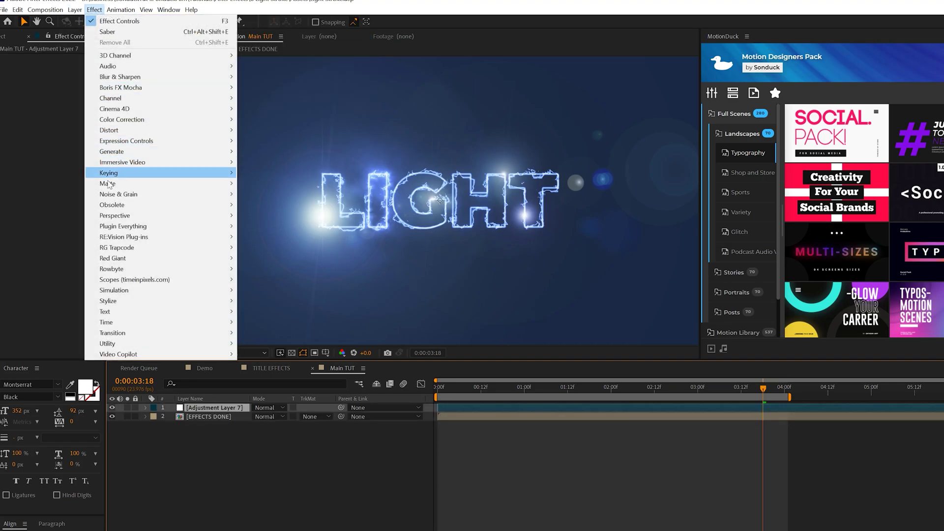
mouse_move(113, 197)
click(261, 258)
drag(100, 66, 105, 67)
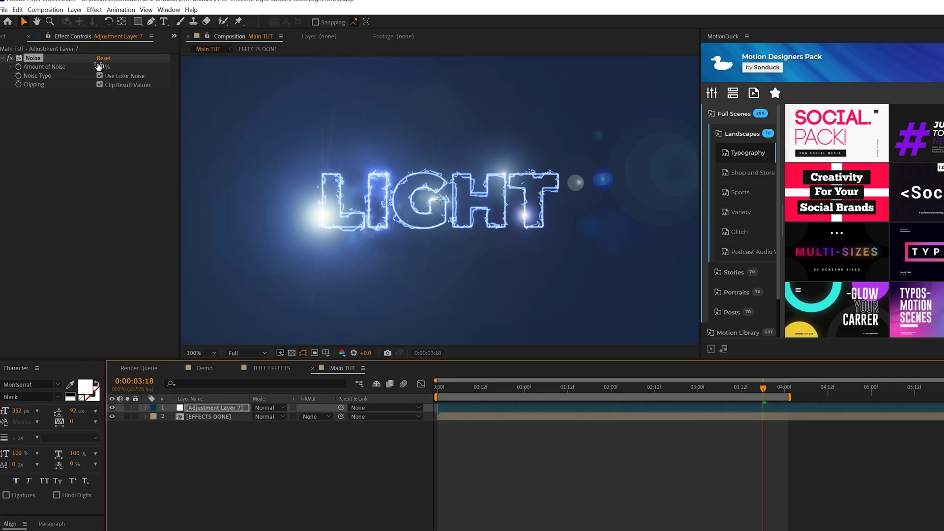
click(112, 137)
click(100, 76)
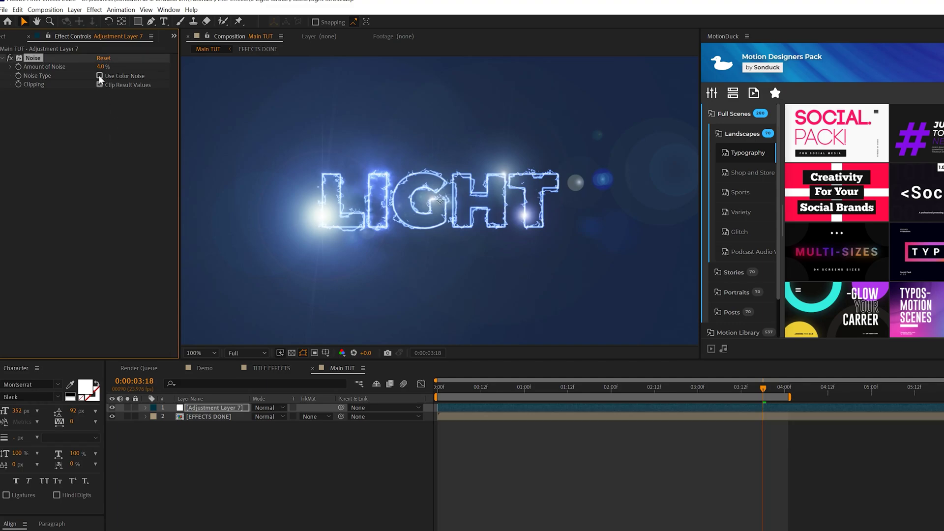
Add Curves to the adjustment layer with the black point raised.
click(94, 10)
mouse_move(123, 120)
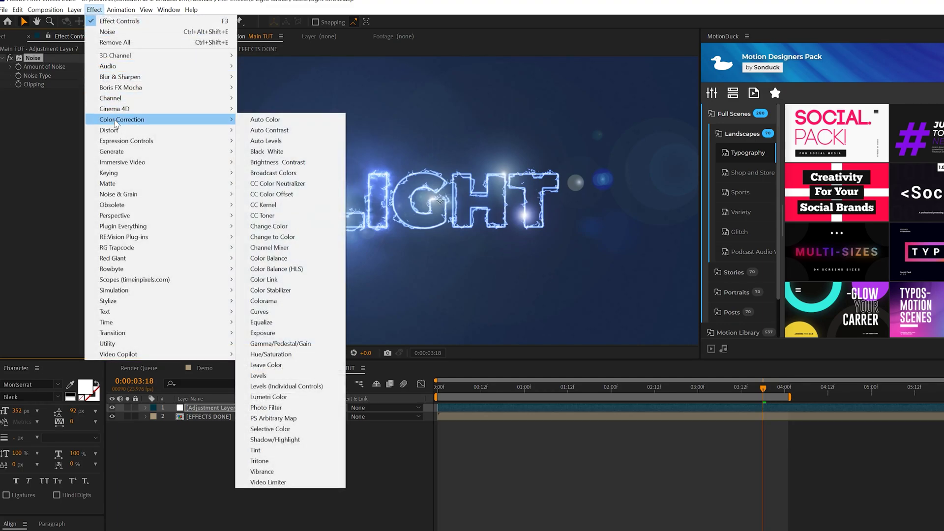
click(259, 312)
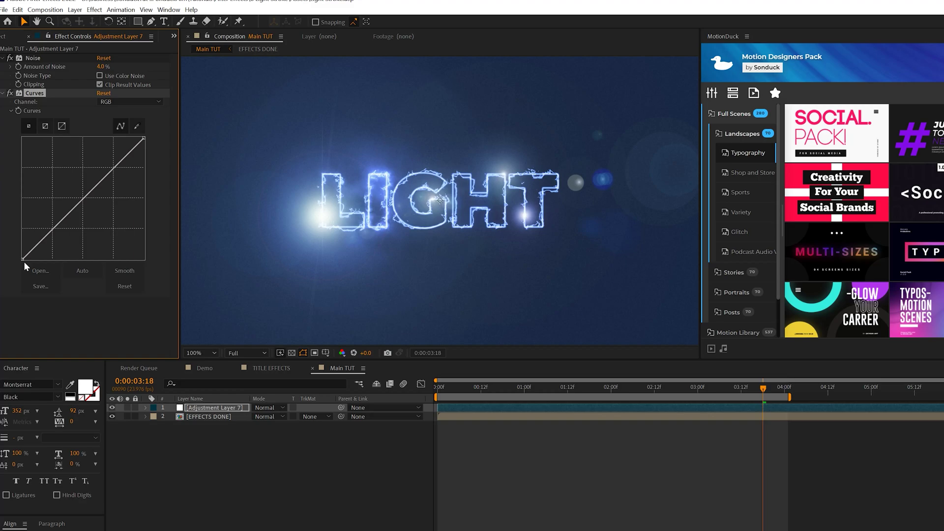
drag(22, 259, 42, 272)
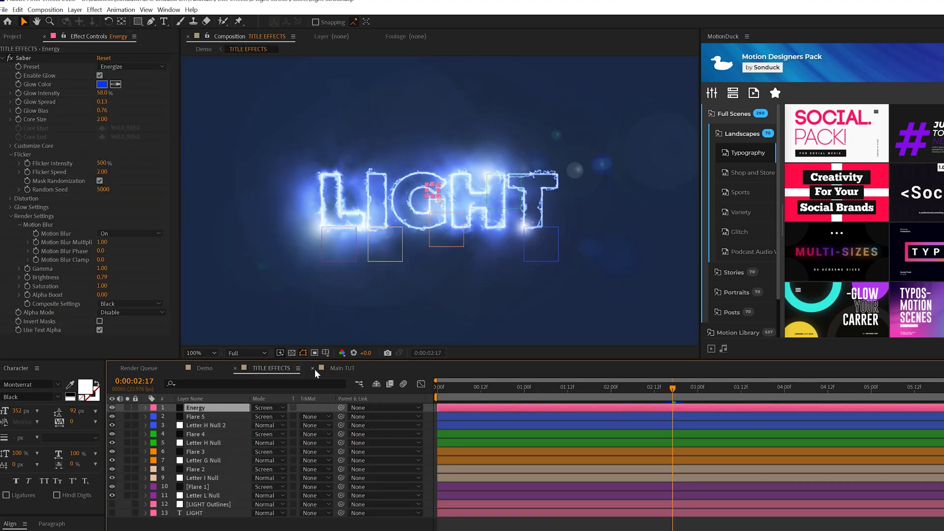
Add Floor.jpg below EFFECTS DONE, solo it, make it 3D, rotate X to 90°.
click(343, 367)
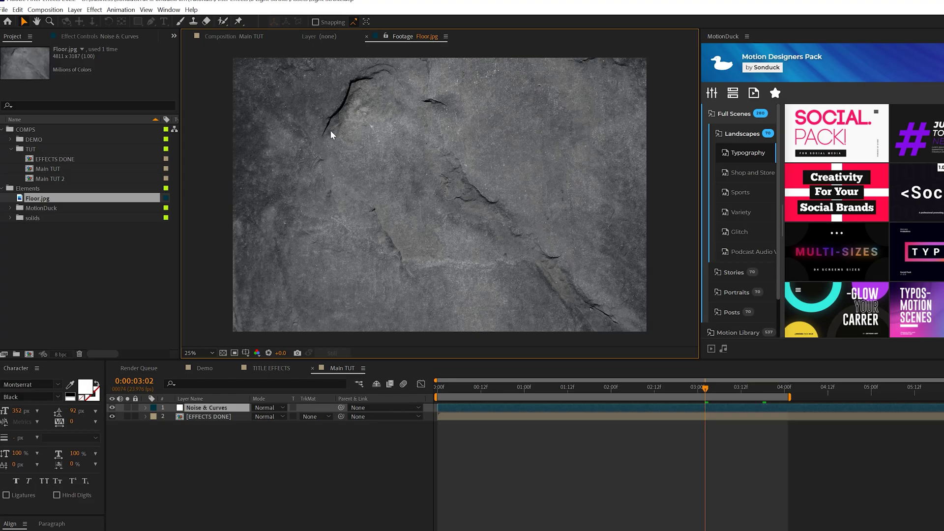
click(237, 40)
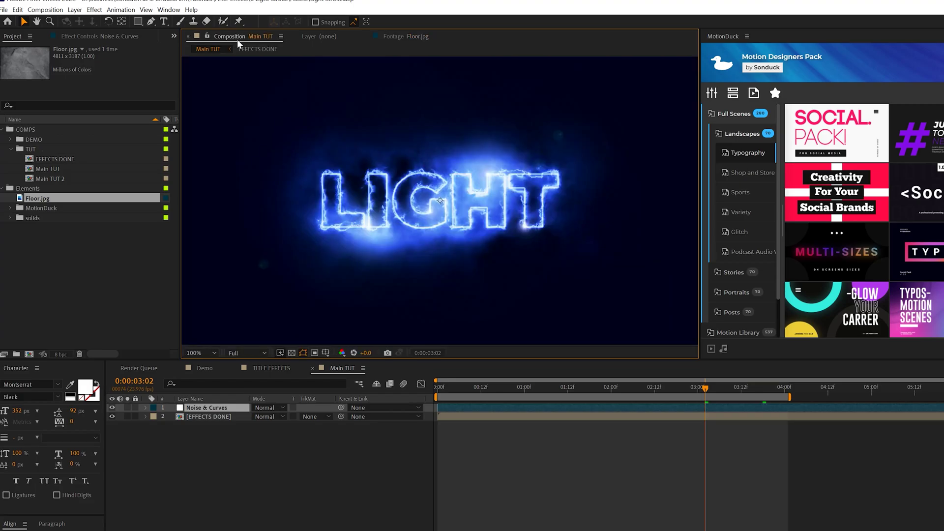
drag(36, 202, 295, 486)
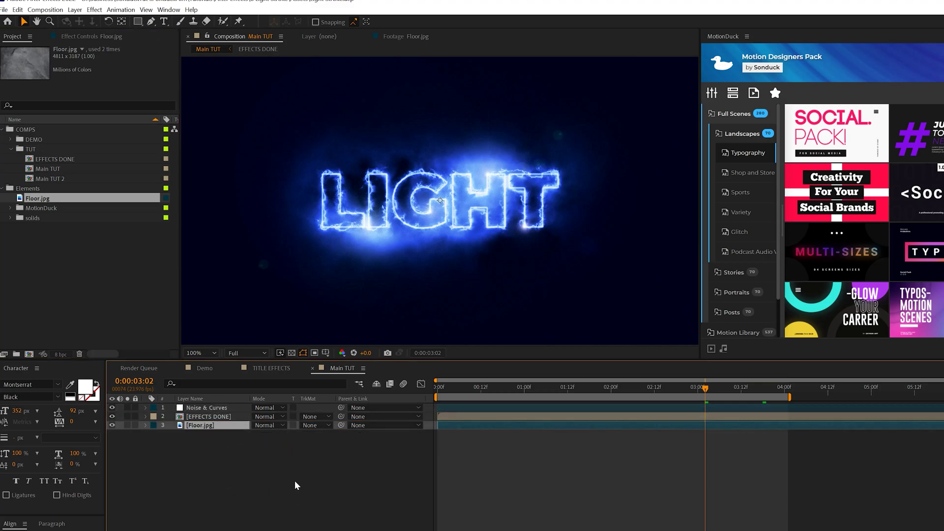
click(128, 426)
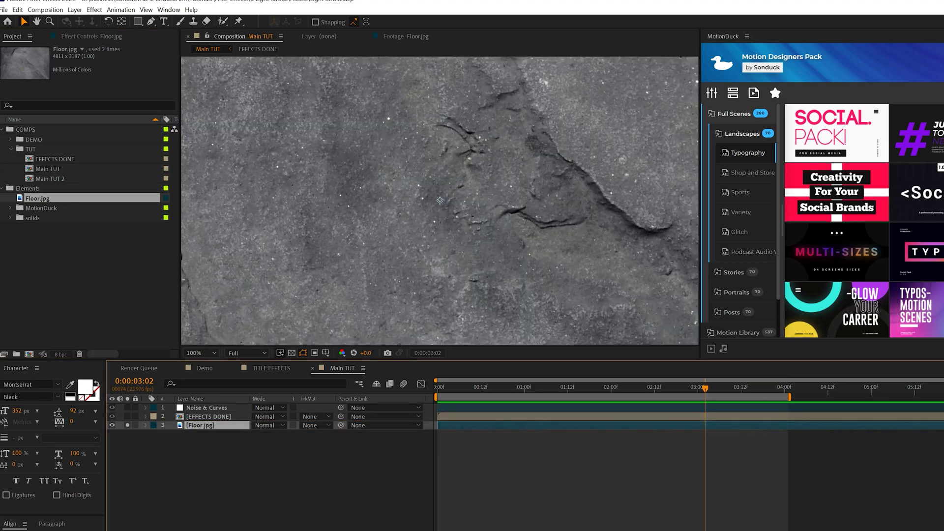
key(F4)
click(311, 425)
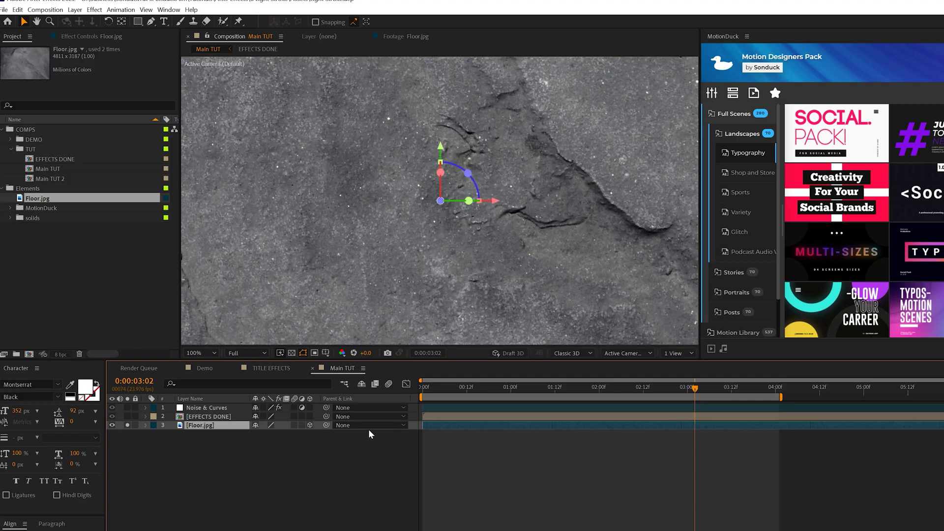
key(r)
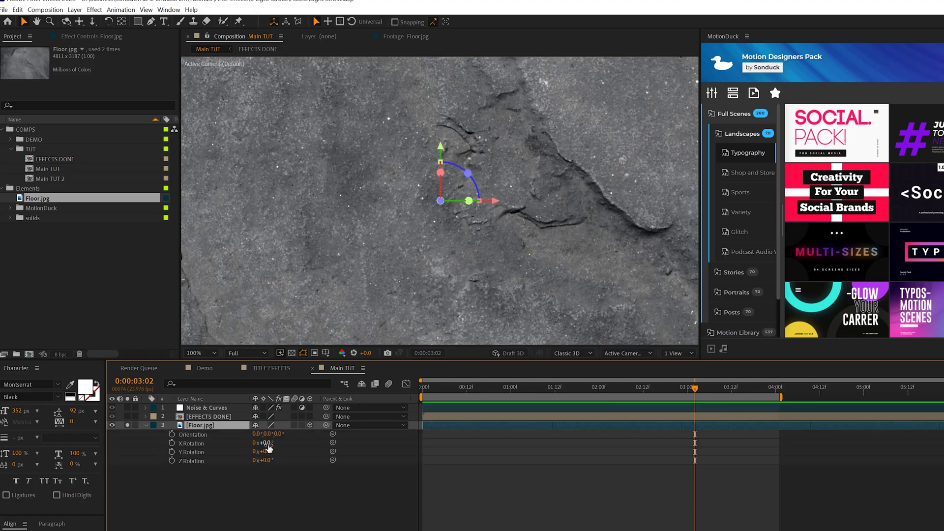
drag(260, 441, 282, 447)
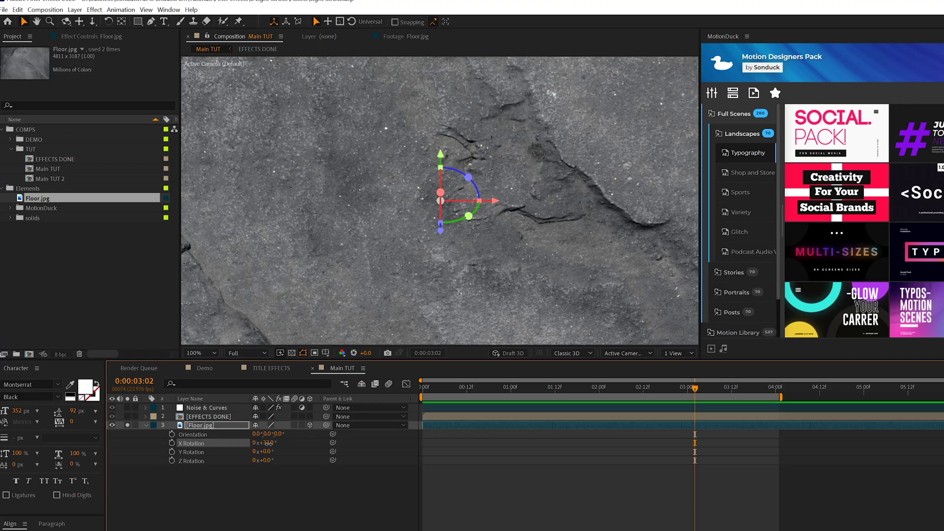
click(267, 443)
text(90)
key(Return)
Lower the floor plane's Position into view and scale it to 126%.
click(214, 425)
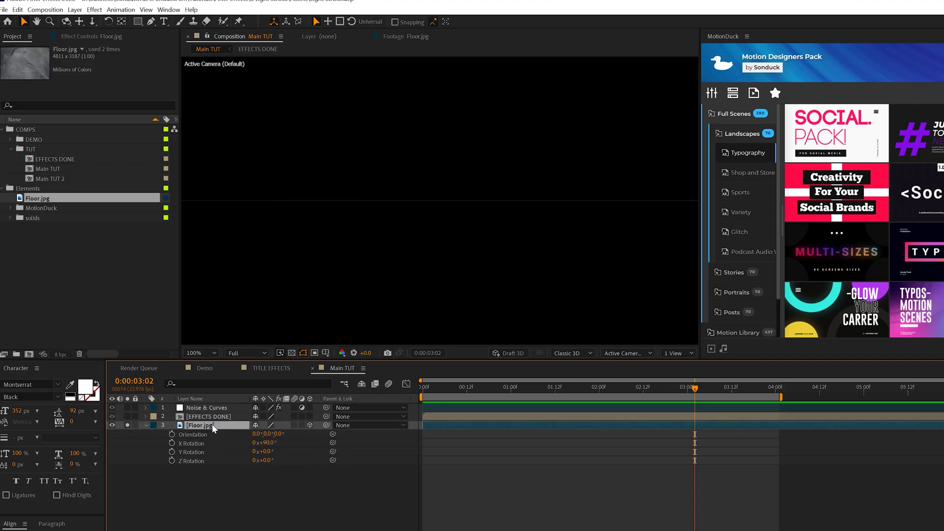
key(p)
drag(273, 434, 374, 432)
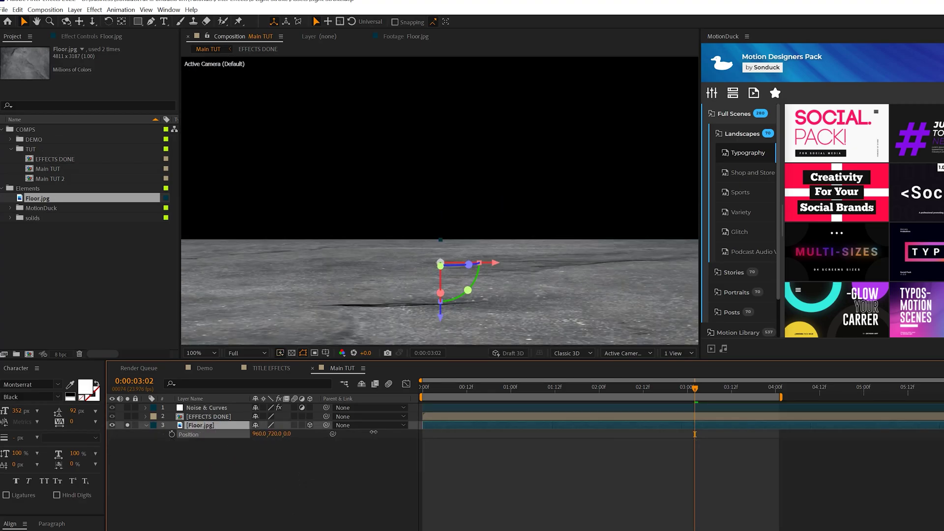
key(comma)
key(comma)
key(s)
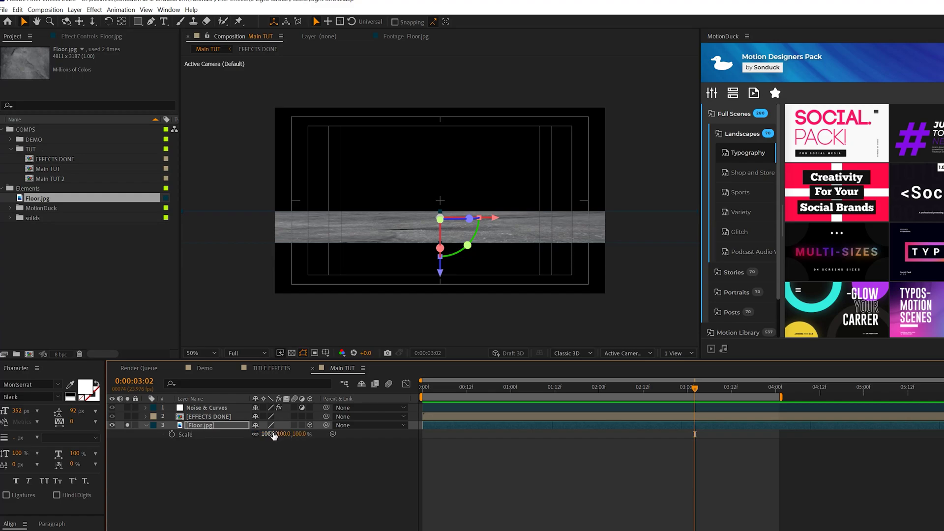
drag(274, 435, 309, 416)
key(p)
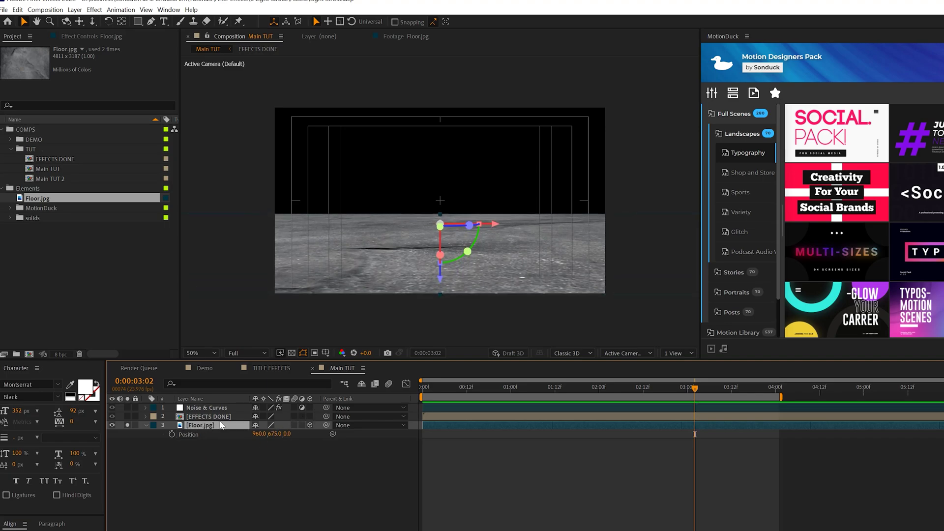
Pre-compose the floor layer as Floor, moving all attributes, then hide it.
key(ctrl+shift+c)
text(Floor)
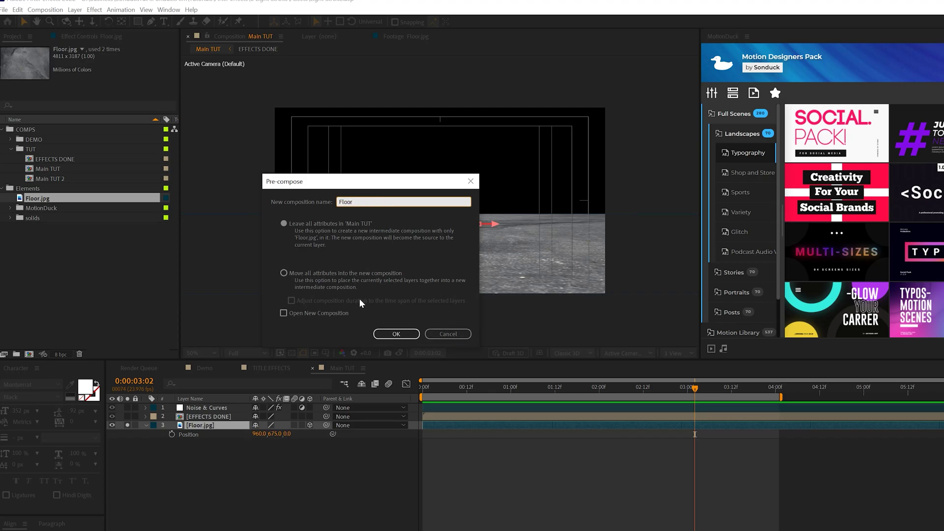
click(345, 273)
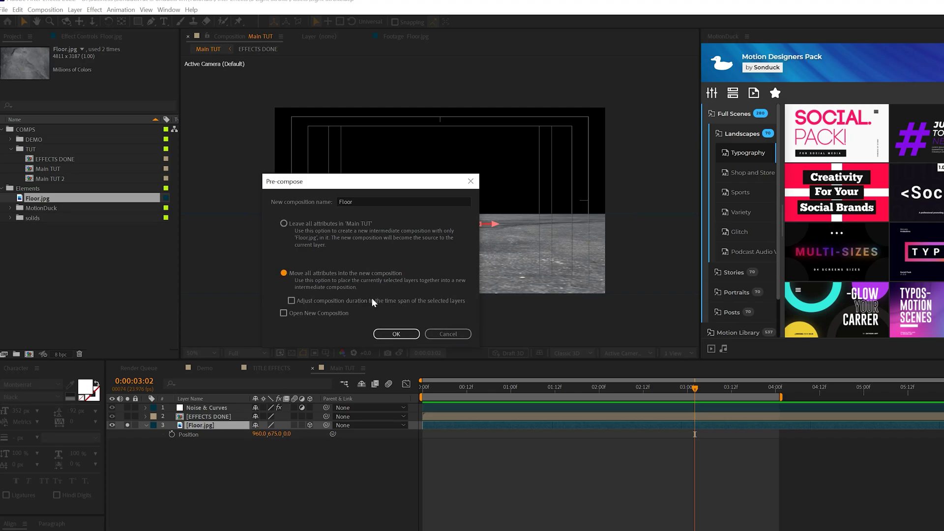
click(396, 334)
click(256, 464)
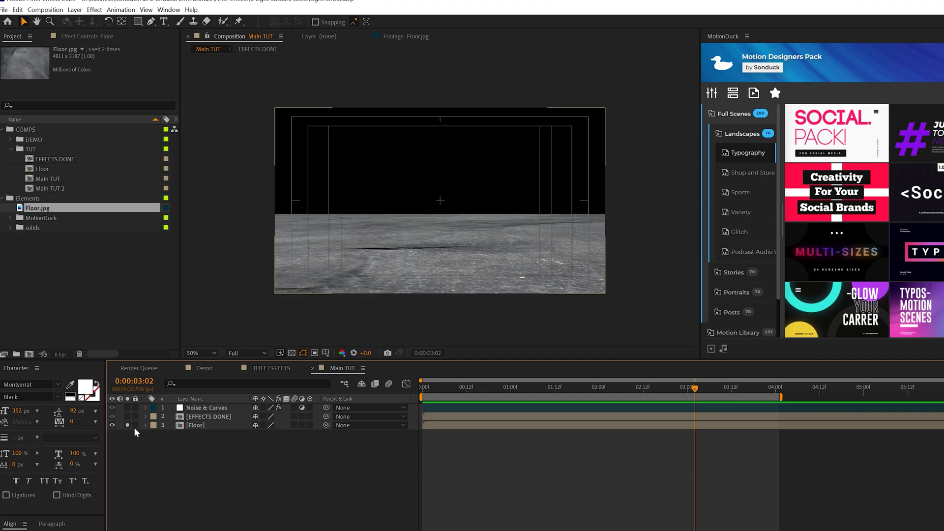
click(112, 426)
Set the EFFECTS DONE layer's blending mode to Screen.
click(218, 417)
key(F4)
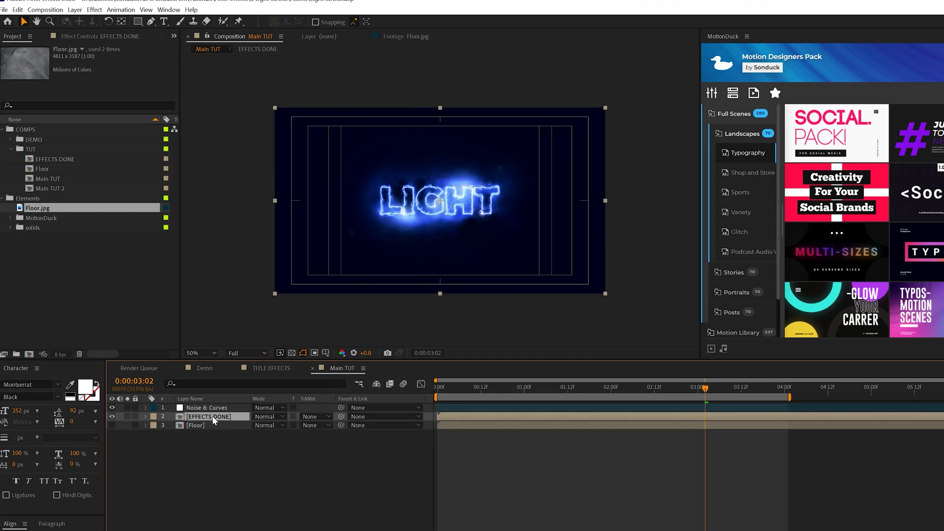
click(265, 417)
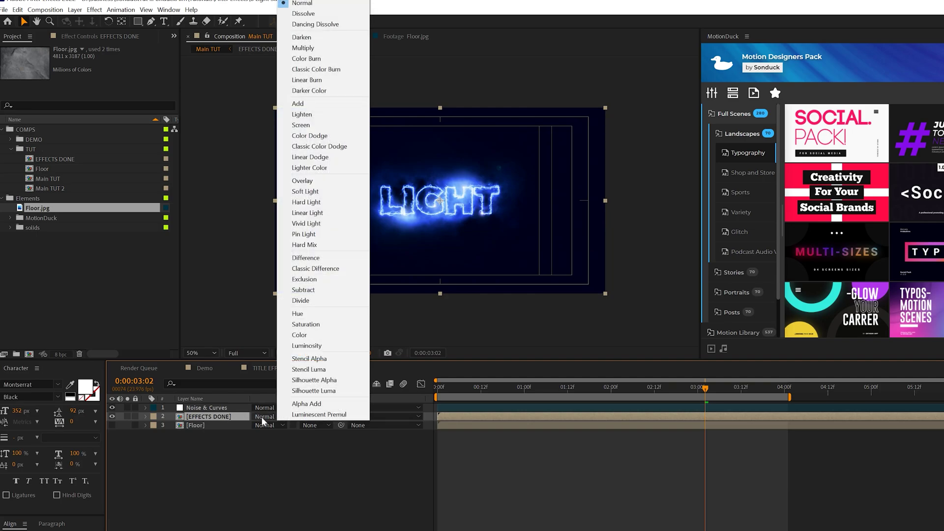
click(301, 124)
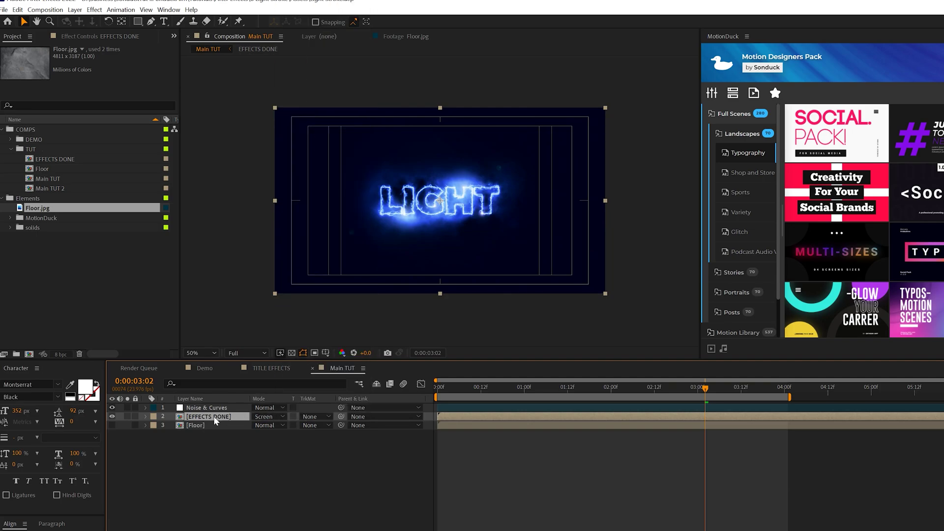
Split EFFECTS DONE and flip the lower copy below the title as a reflection.
click(18, 9)
click(39, 143)
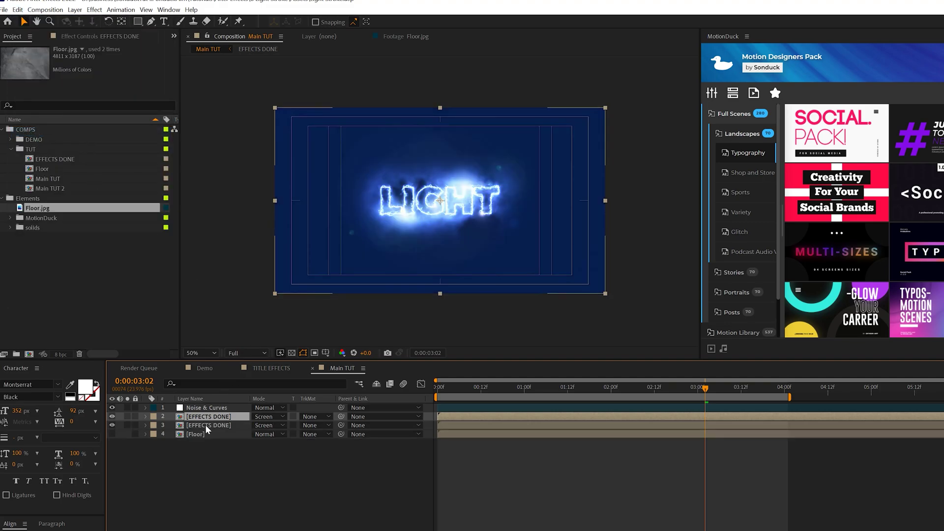
click(209, 426)
drag(439, 197, 439, 230)
click(74, 9)
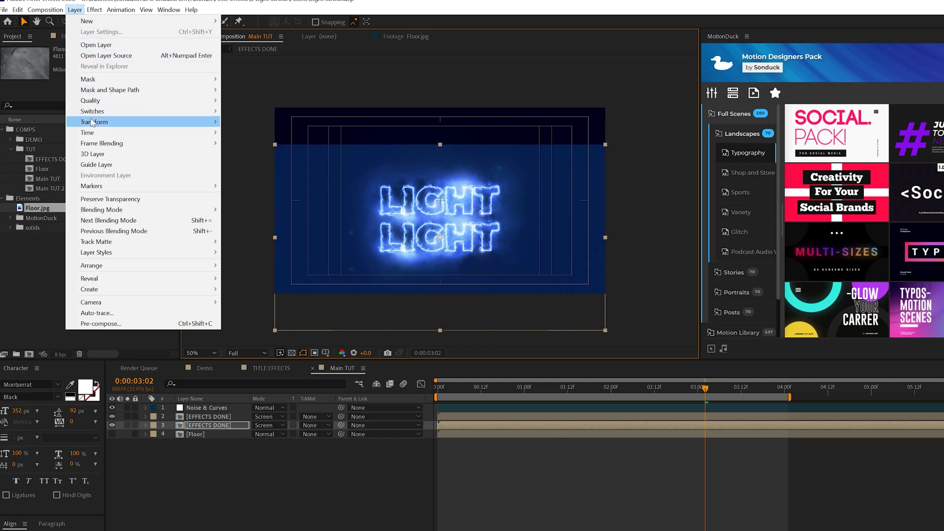
mouse_move(148, 122)
click(250, 212)
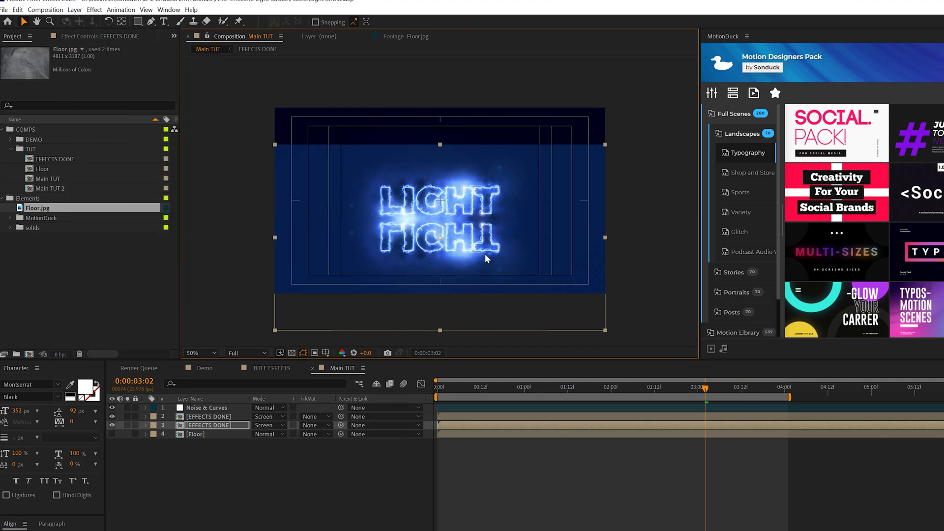
Add Adjustment Layer 8 between the title and reflection EFFECTS DONE layers.
click(75, 9)
mouse_move(109, 21)
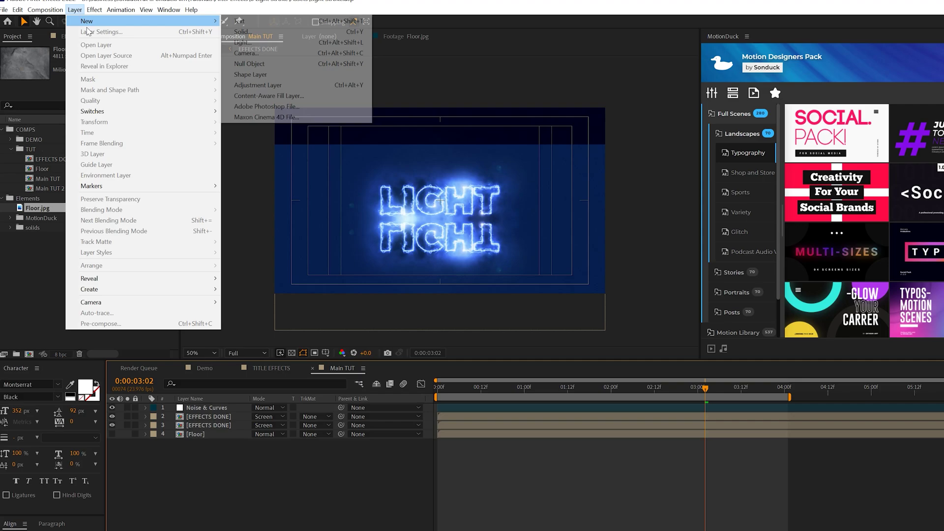
click(256, 84)
drag(209, 405, 197, 432)
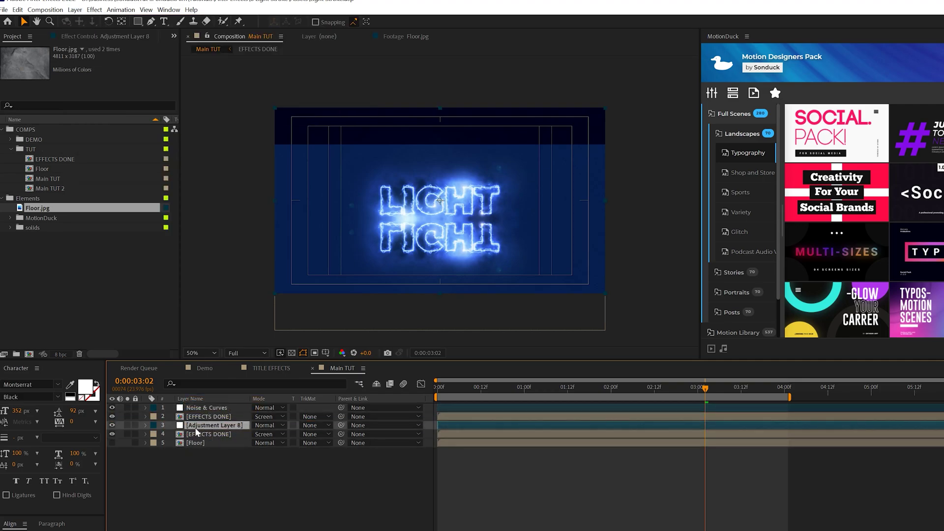
Add Compound Blur with Blur Layer set to Floor and Maximum Blur 35.
click(94, 10)
mouse_move(118, 80)
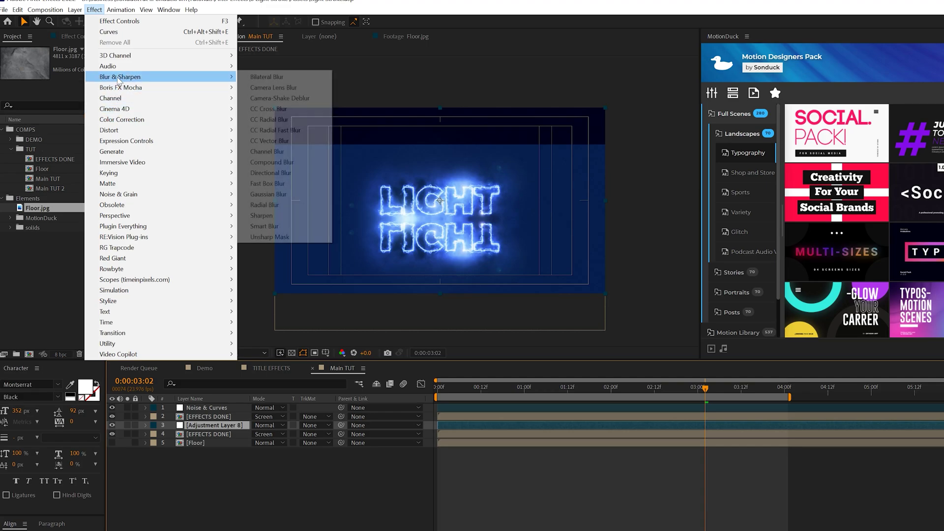
click(272, 162)
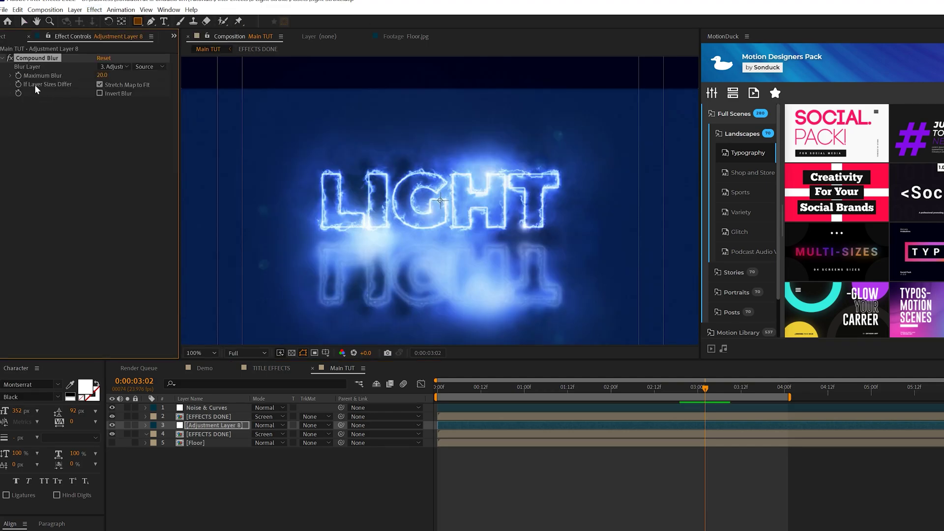
click(113, 66)
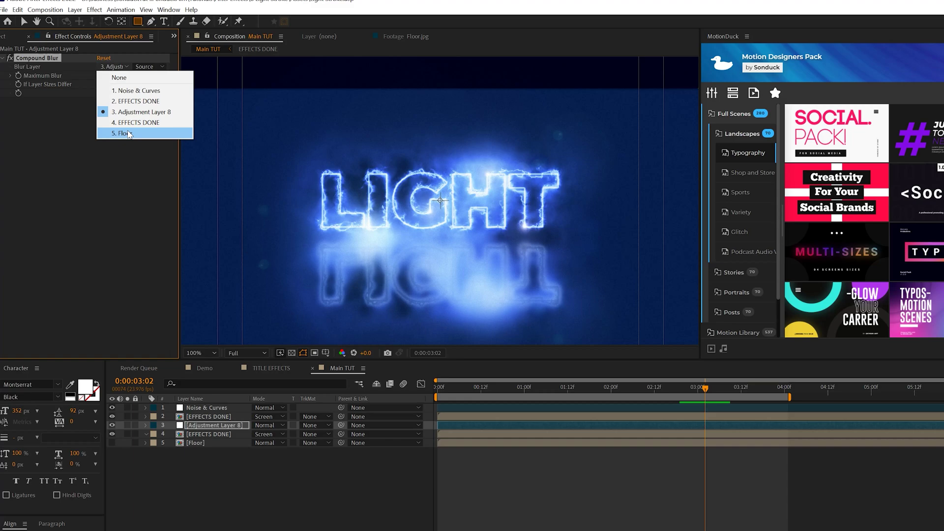
click(149, 137)
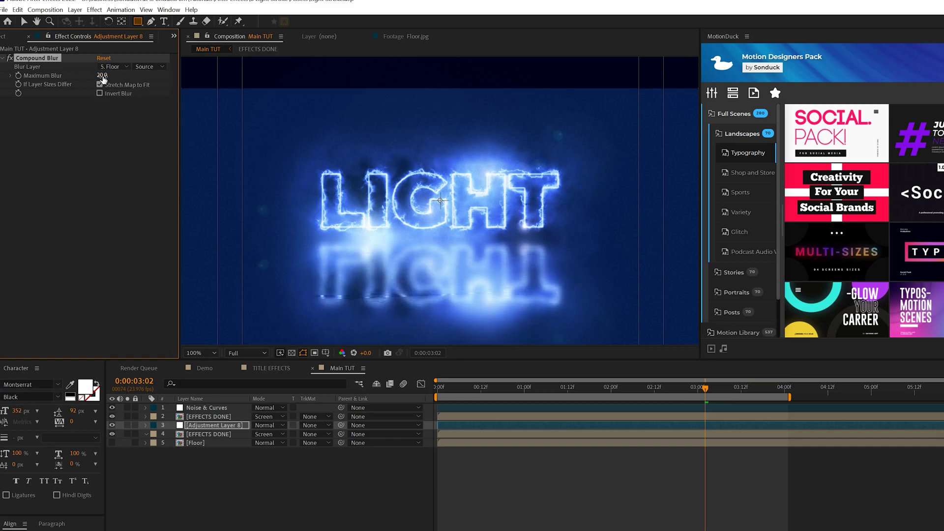
drag(102, 79, 112, 83)
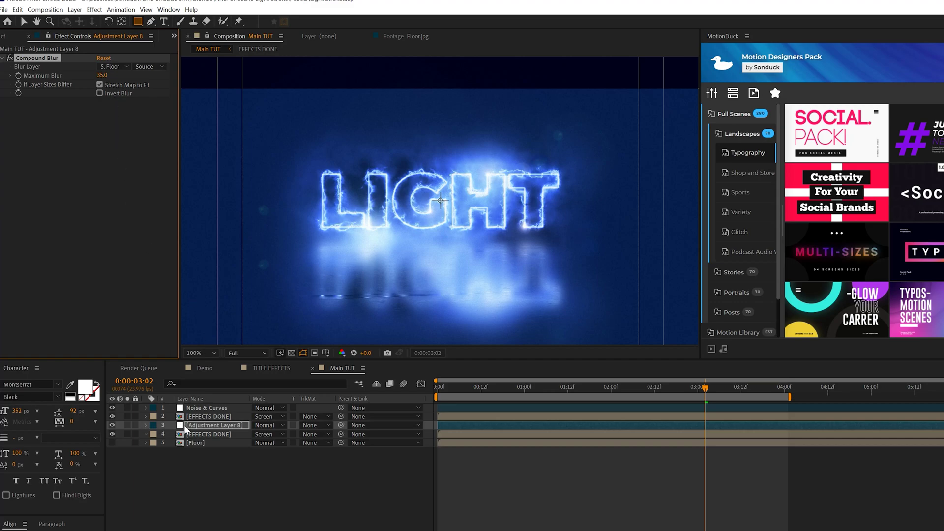
Draw a rectangle mask around the reflection layer with Mask Feather 118.
key(comma)
key(comma)
click(212, 434)
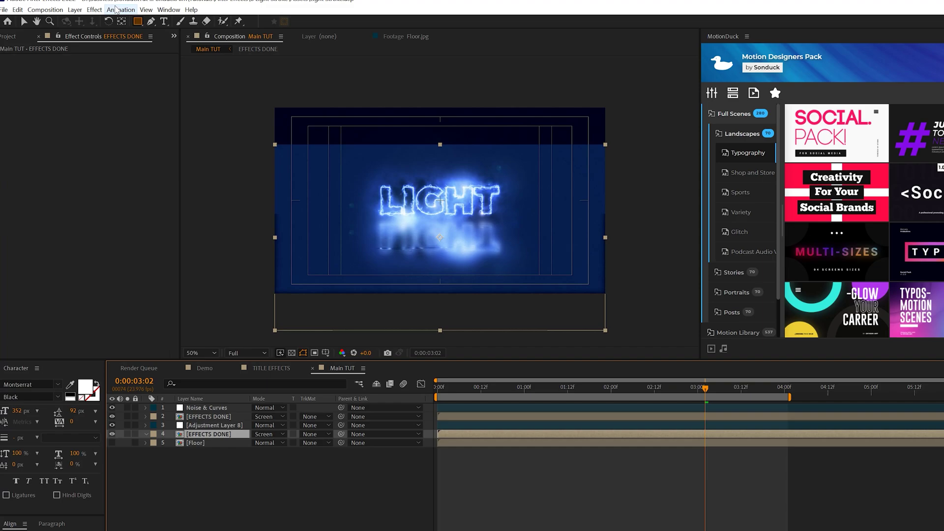
click(138, 21)
drag(357, 215, 512, 258)
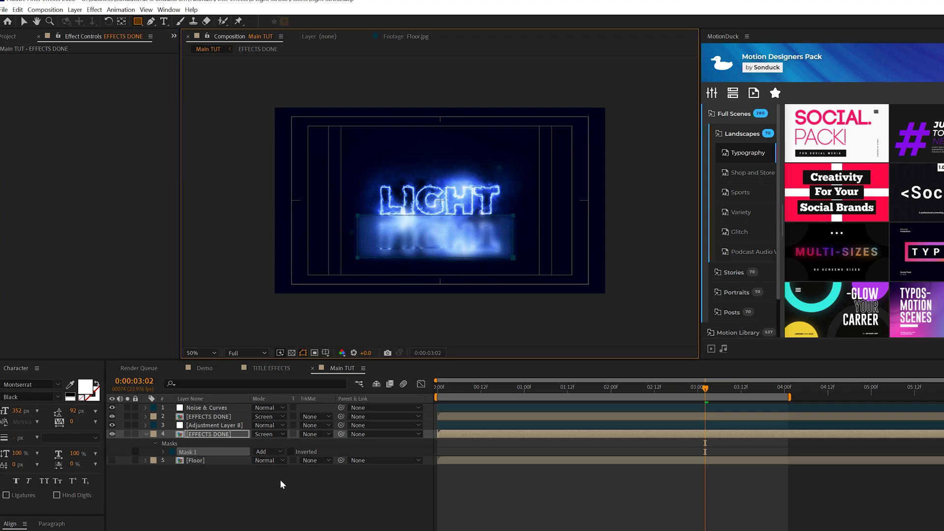
key(f)
key(slash)
drag(268, 451, 324, 452)
click(299, 497)
key(shift+slash)
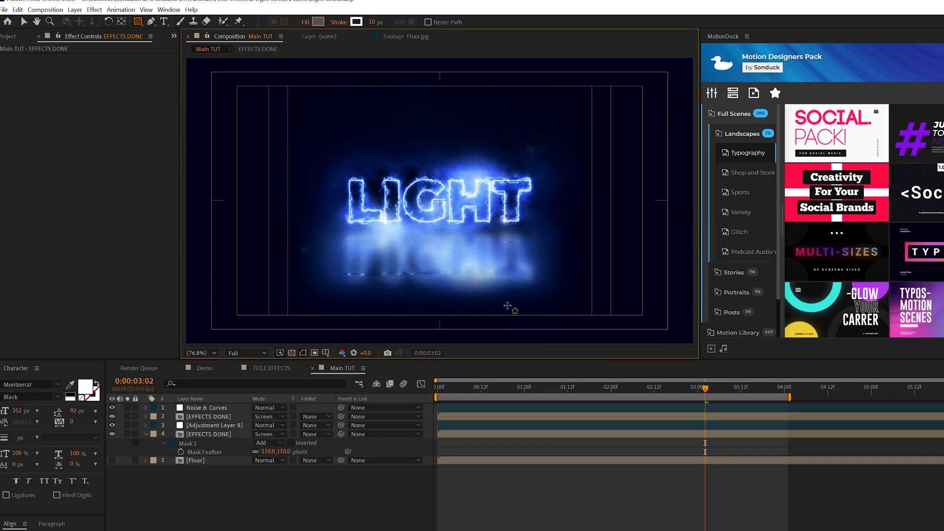
key(apostrophe)
key(ctrl+grave)
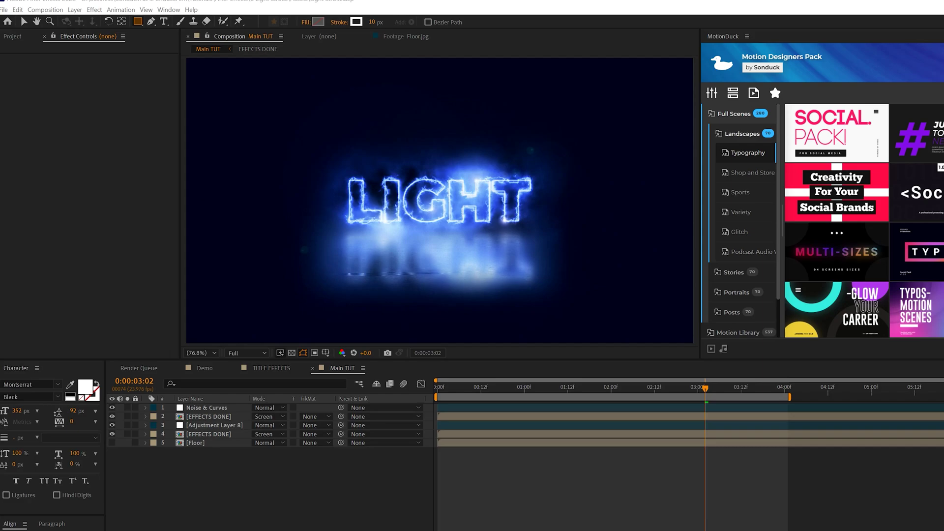
Add a top adjustment layer with Brightness & Contrast, Brightness driven by wiggle(2,50).
key(ctrl+alt+y)
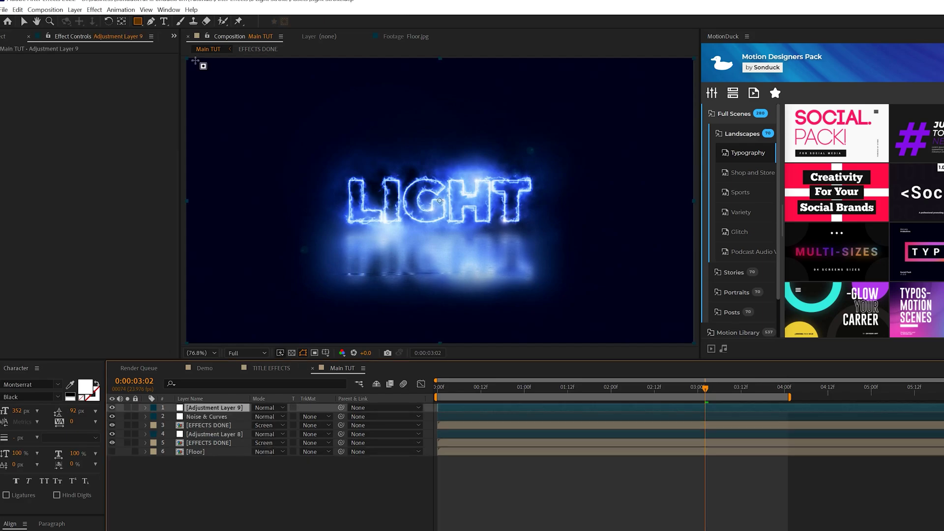
click(95, 9)
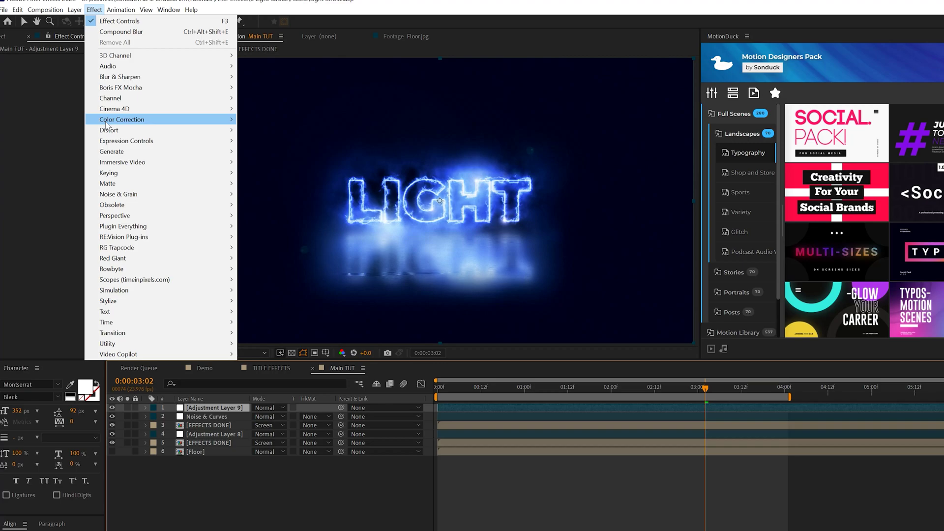
mouse_move(118, 119)
click(297, 163)
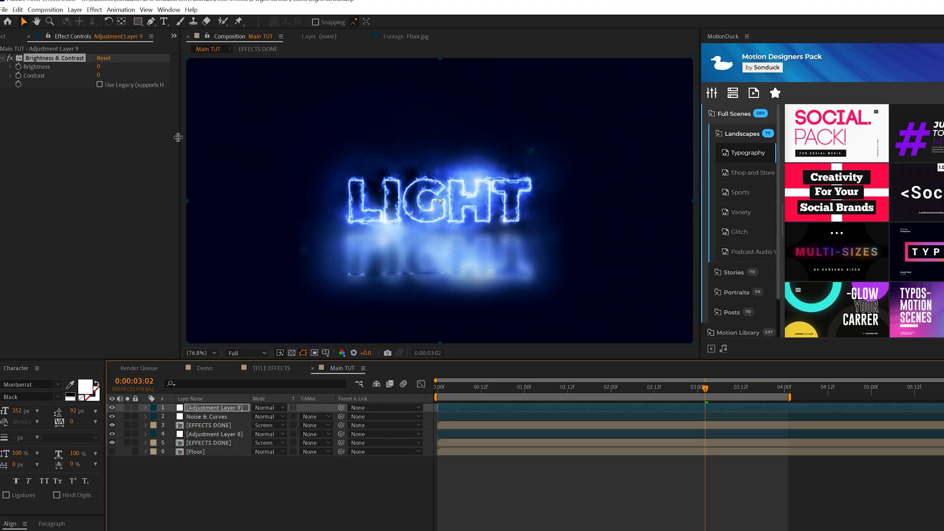
alt+click(19, 68)
text(wiggle(2,50)
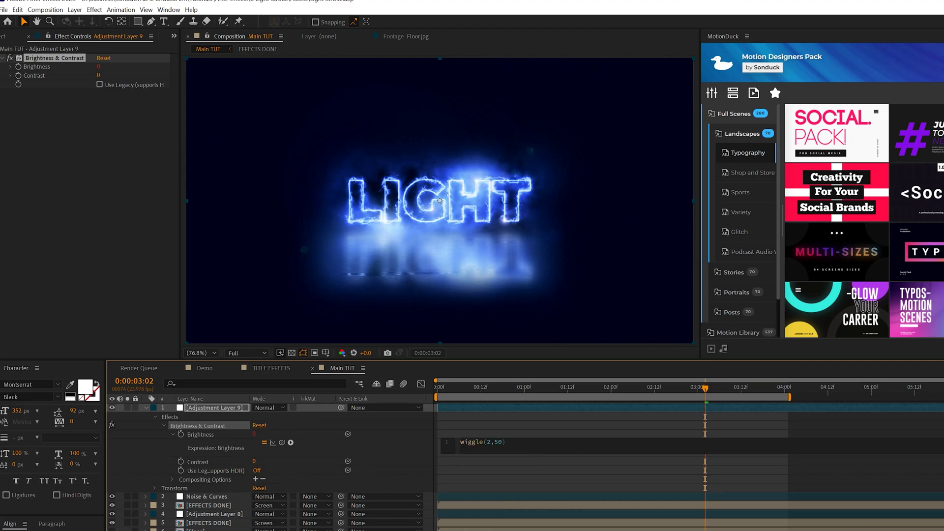
click(531, 438)
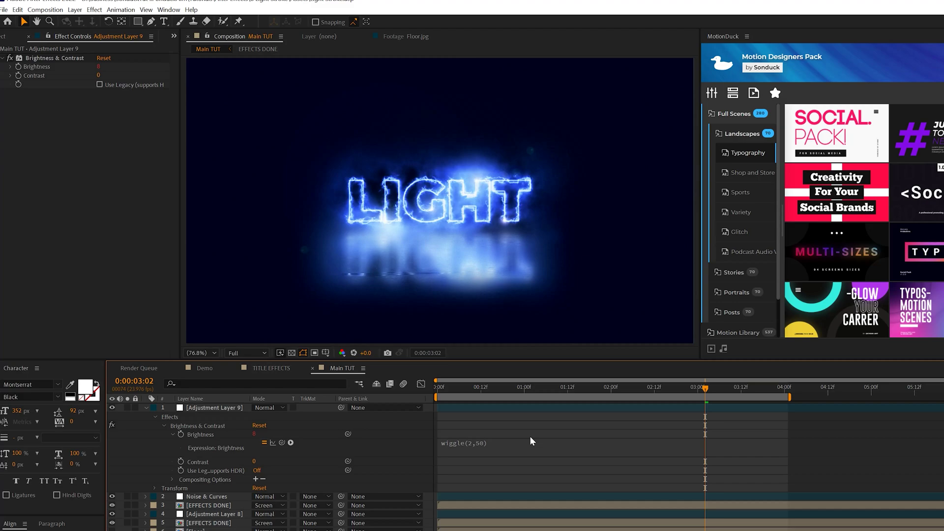
click(572, 387)
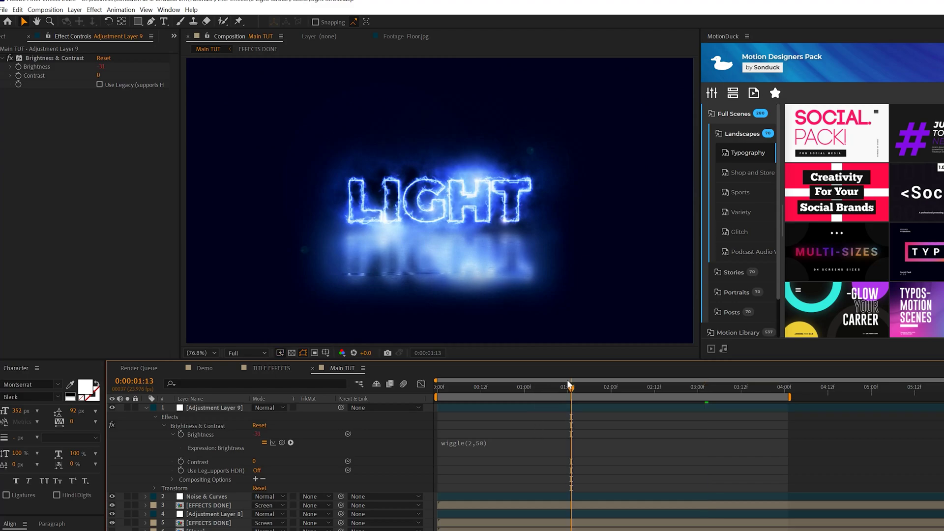
click(144, 407)
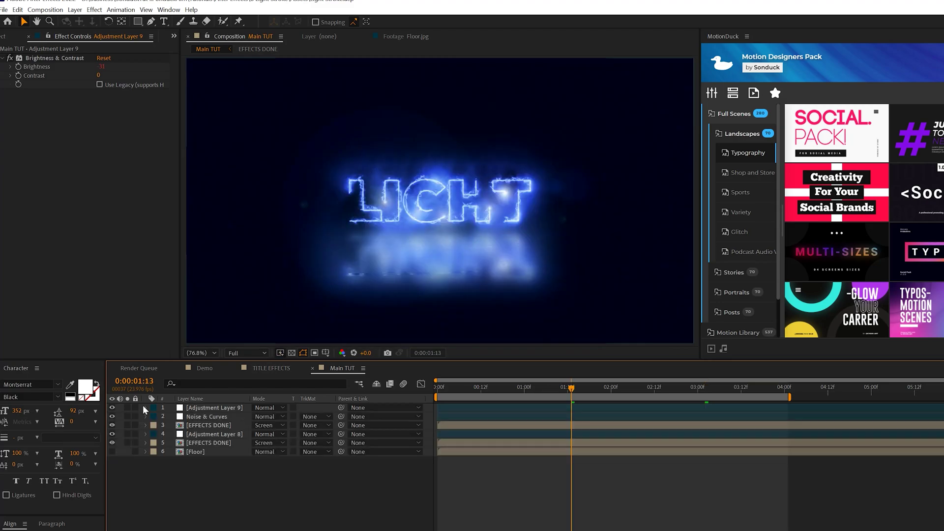
Add a top adjustment layer with Optics Compensation and CC Lens effects.
key(ctrl+alt+y)
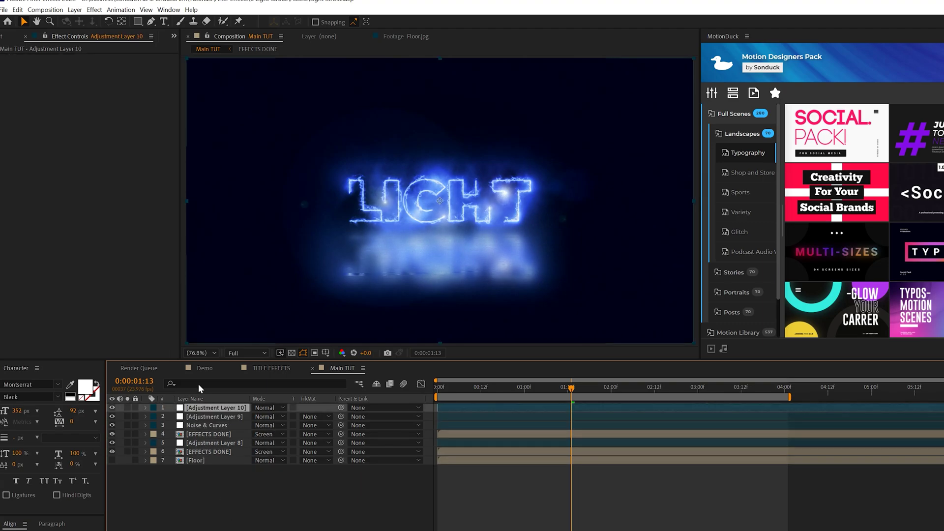
click(94, 9)
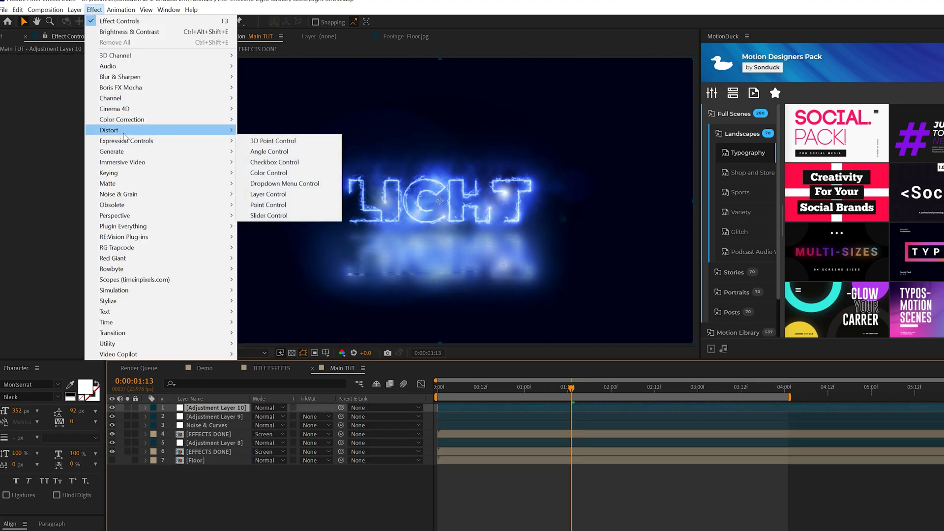
mouse_move(123, 131)
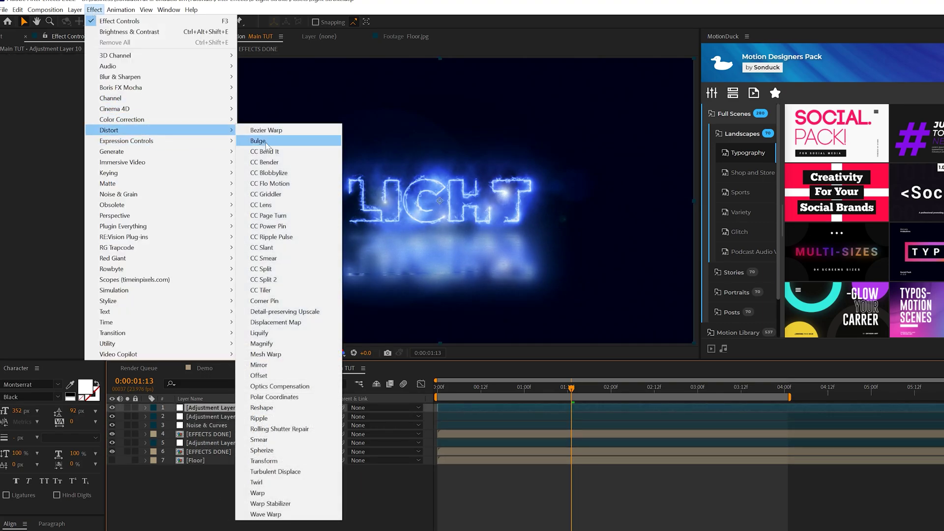
click(276, 387)
click(94, 10)
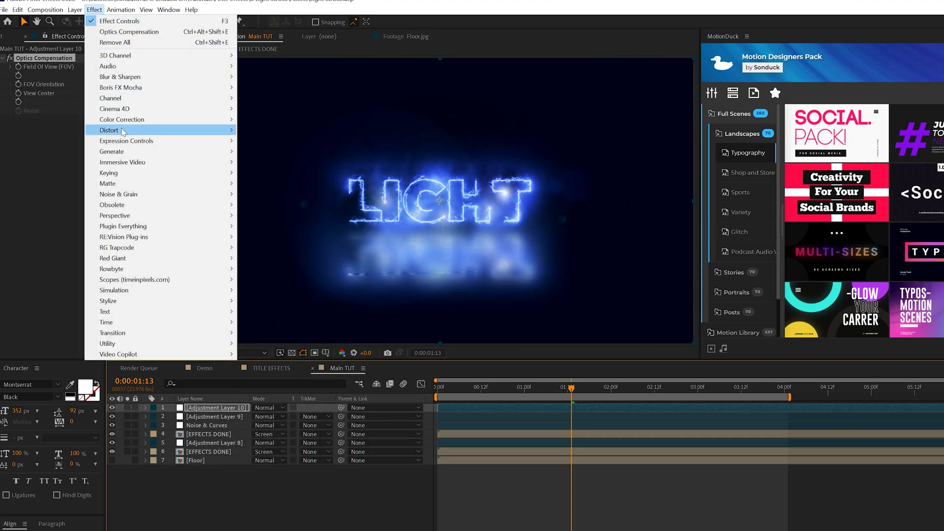
mouse_move(123, 131)
click(261, 205)
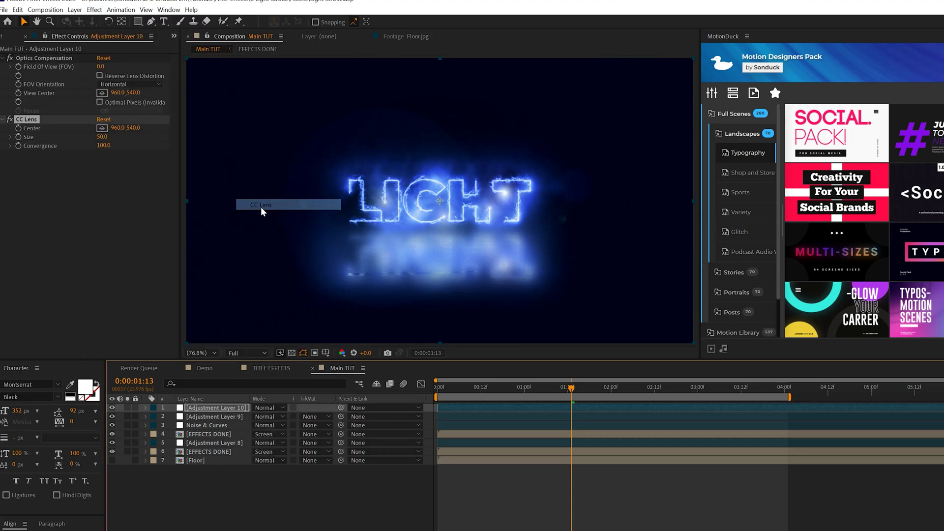
click(39, 72)
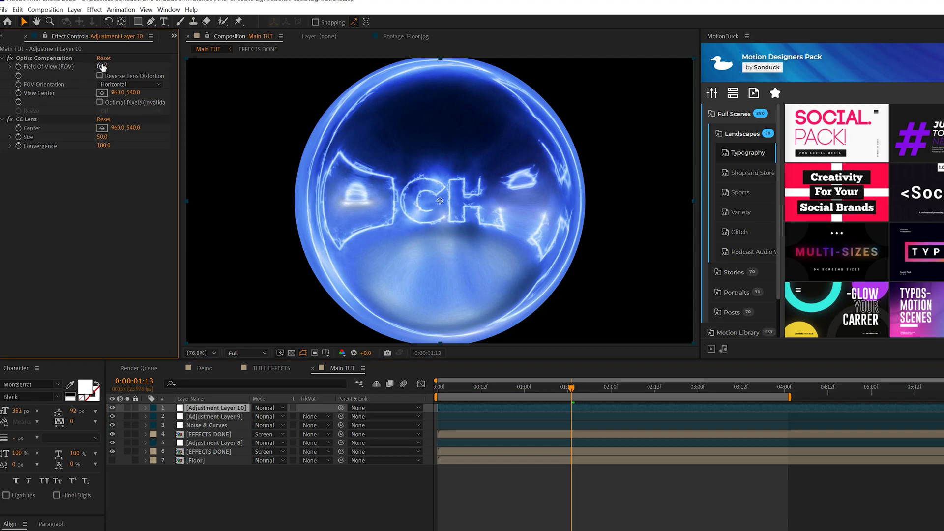
Set Optics Compensation Field of View to 40 with Reverse Lens Distortion on.
click(101, 66)
text(40)
key(Return)
click(100, 76)
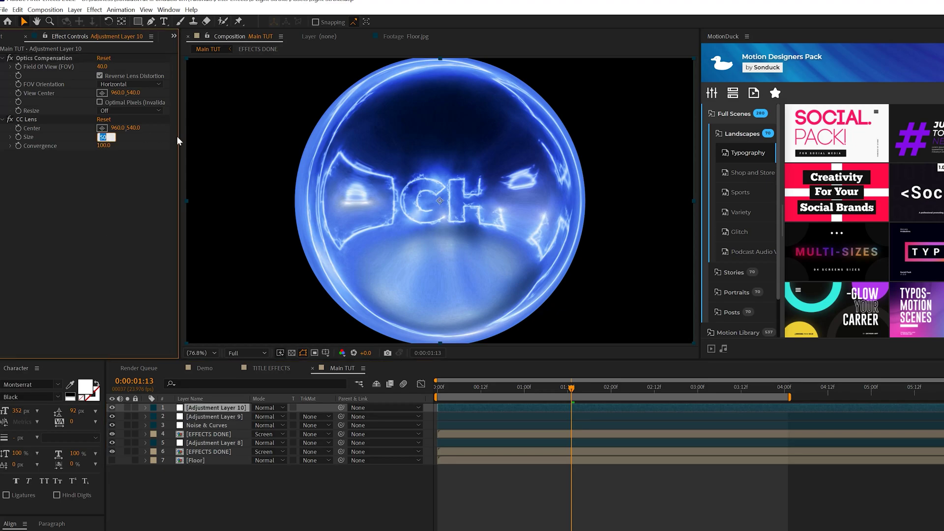
Set the CC Lens size to 110.
click(102, 137)
text(106)
key(Return)
drag(89, 136, 92, 136)
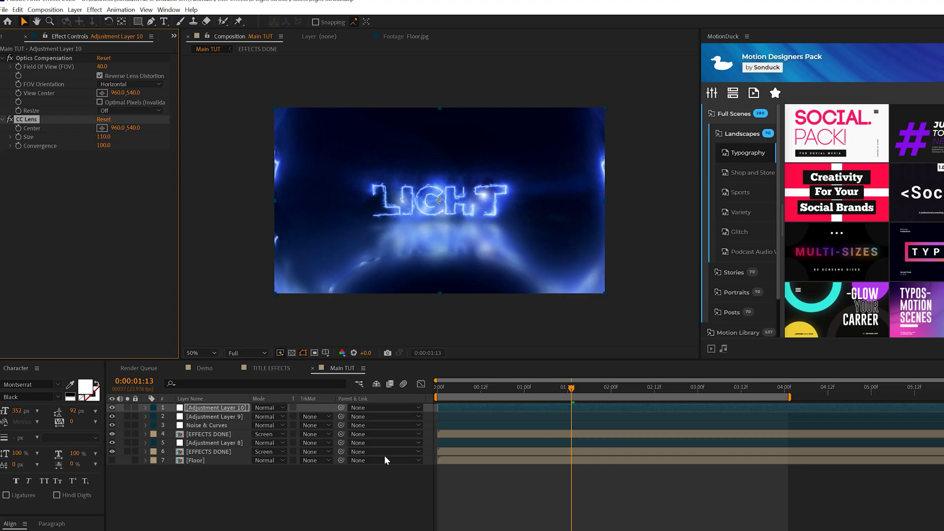
click(358, 142)
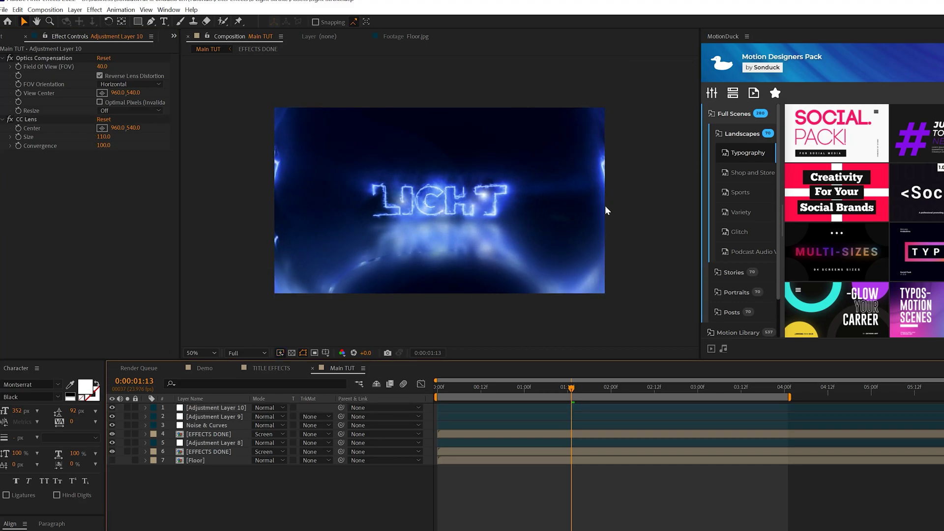
click(642, 387)
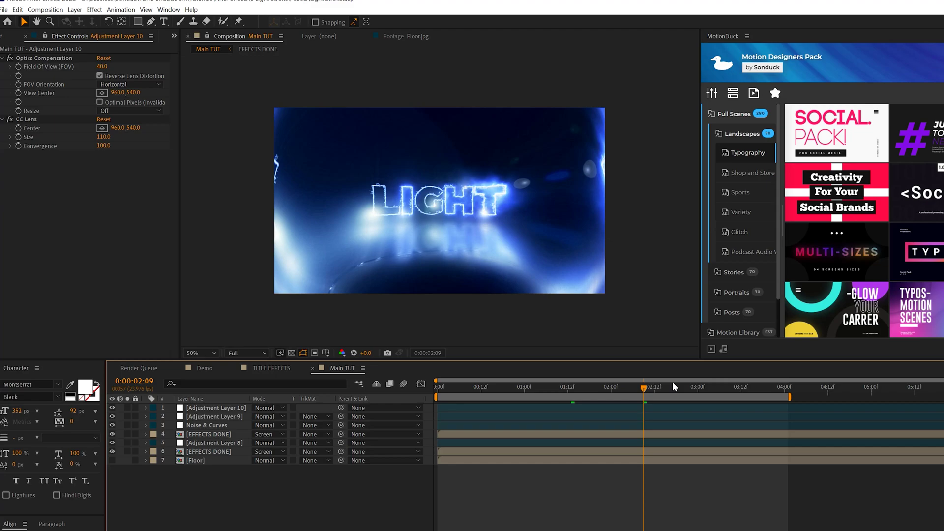
click(684, 388)
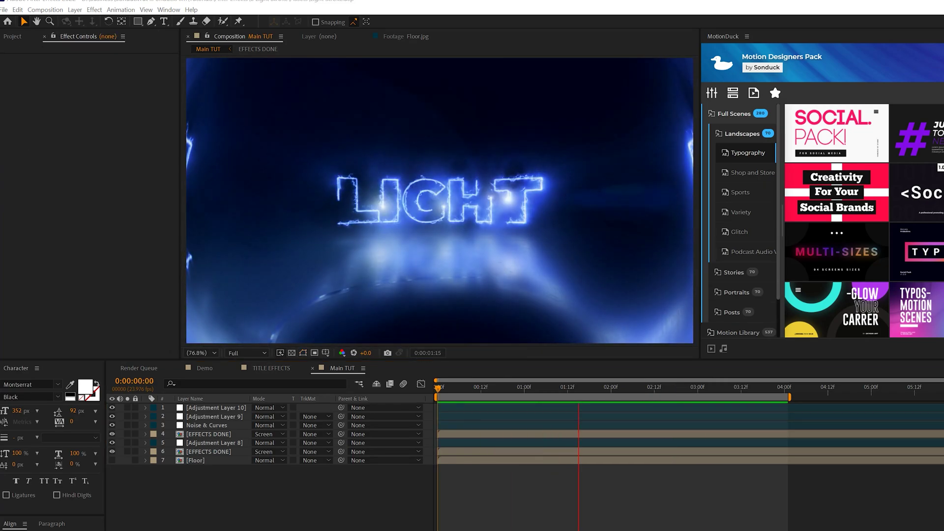